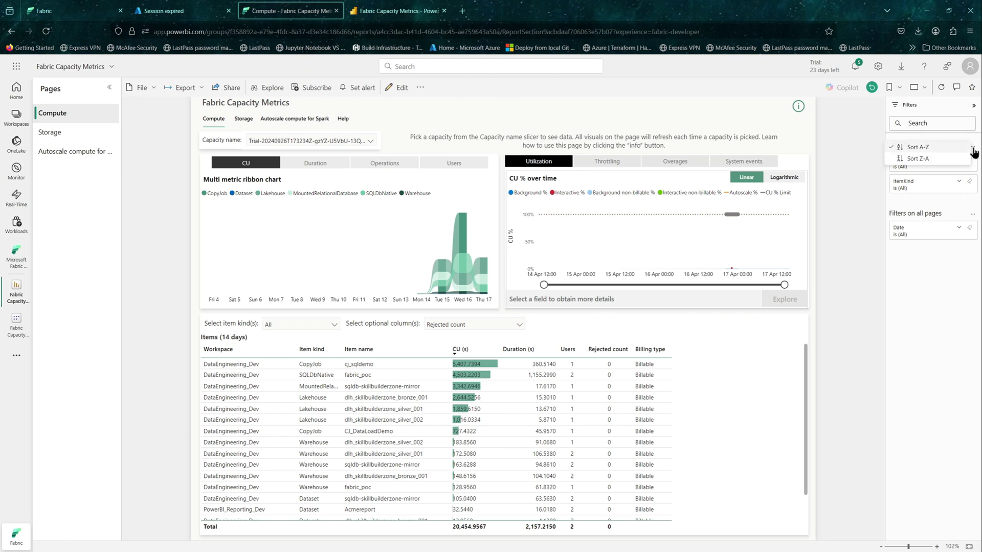
Inspect the ItemKind filter's Filter type options without changing the report filters.
left_click(966, 207)
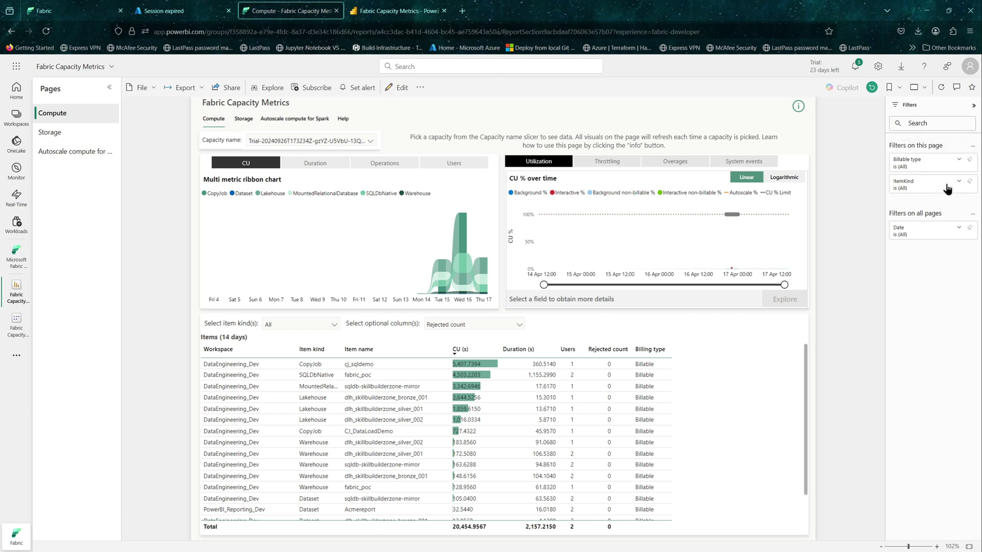
left_click(959, 186)
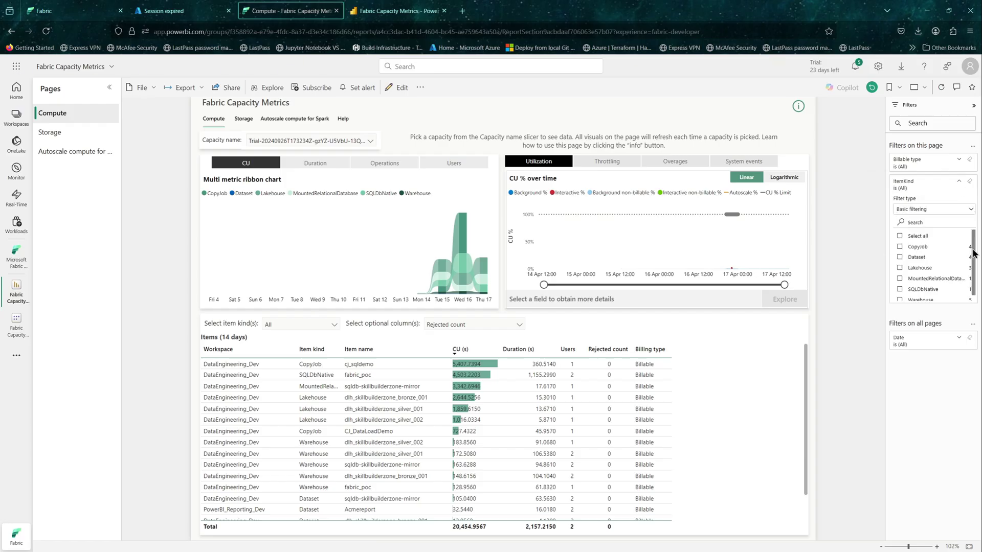
scroll(974, 259, "down", 1)
scroll(974, 262, "up", 1)
left_click(972, 213)
left_click(960, 184)
left_click(960, 184)
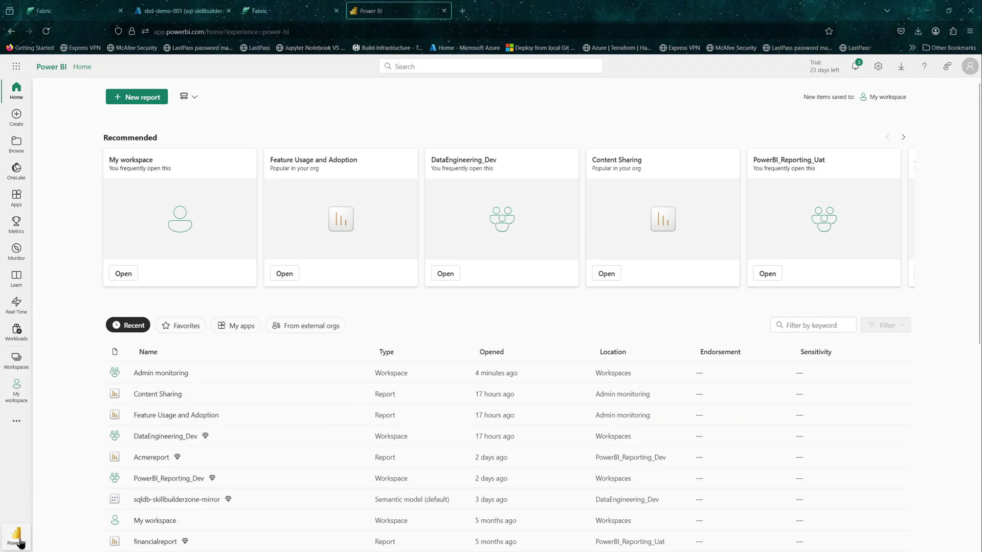
Go to the Apps page and bring up the catalog of installable Power BI apps.
left_click(16, 201)
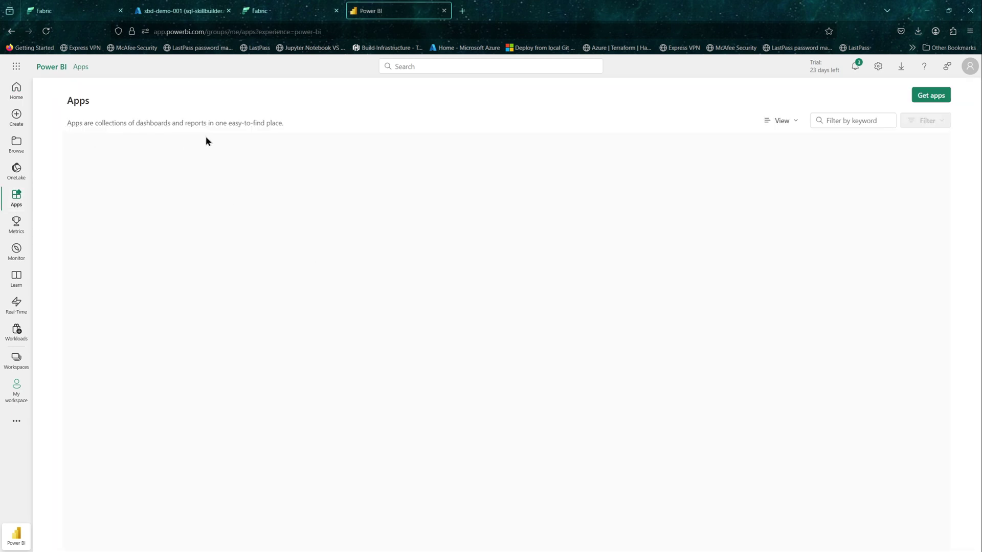
left_click(930, 97)
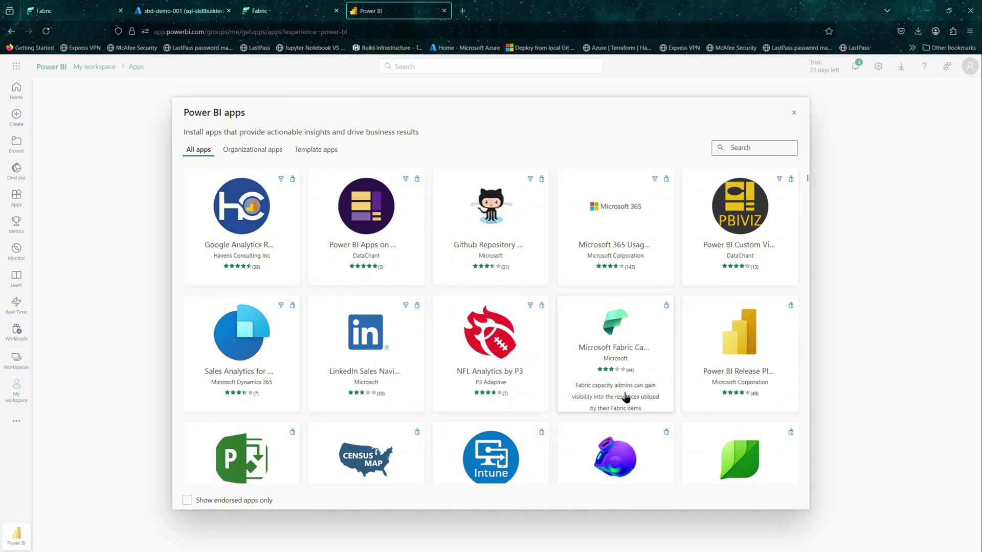
Load the Microsoft Fabric Capacity Metrics page on AppSource in a new tab via Power Platform.
left_click(462, 11)
left_click(474, 32)
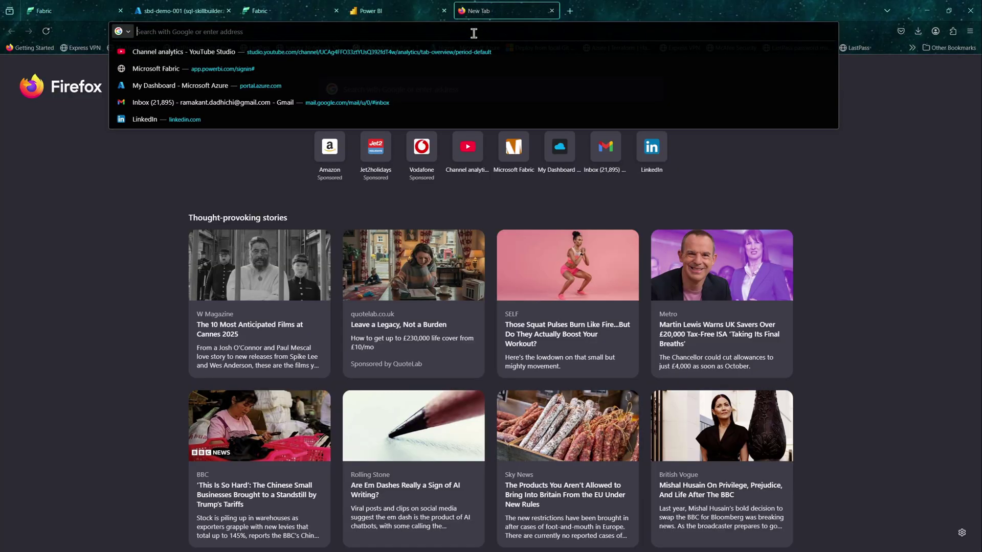
type("https://appsource.microsoft.com/en-us/product/power-bi/pbi_pcmm.microsoftpremiumfabricpreviewreport?exp=ubp8")
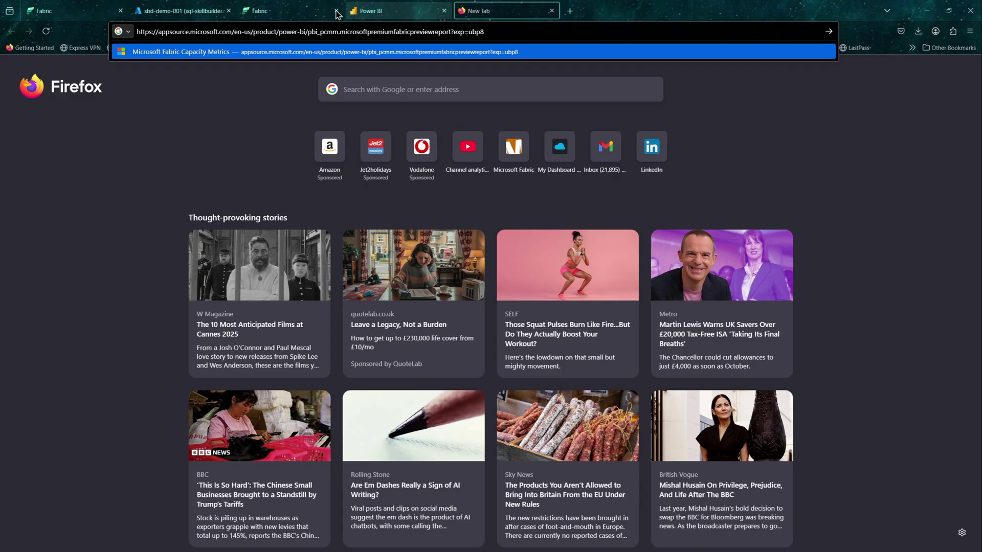
key("Return")
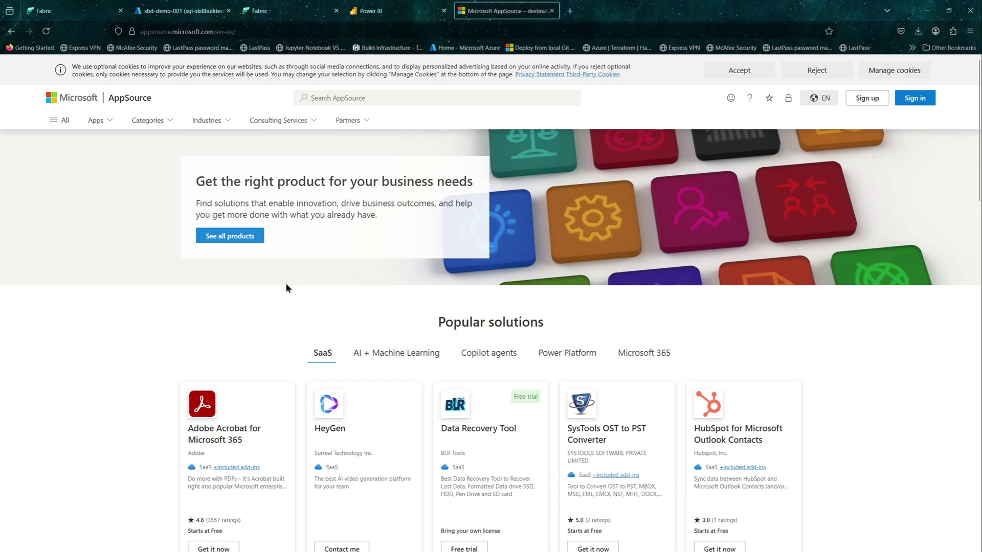
scroll(286, 284, "down", 1)
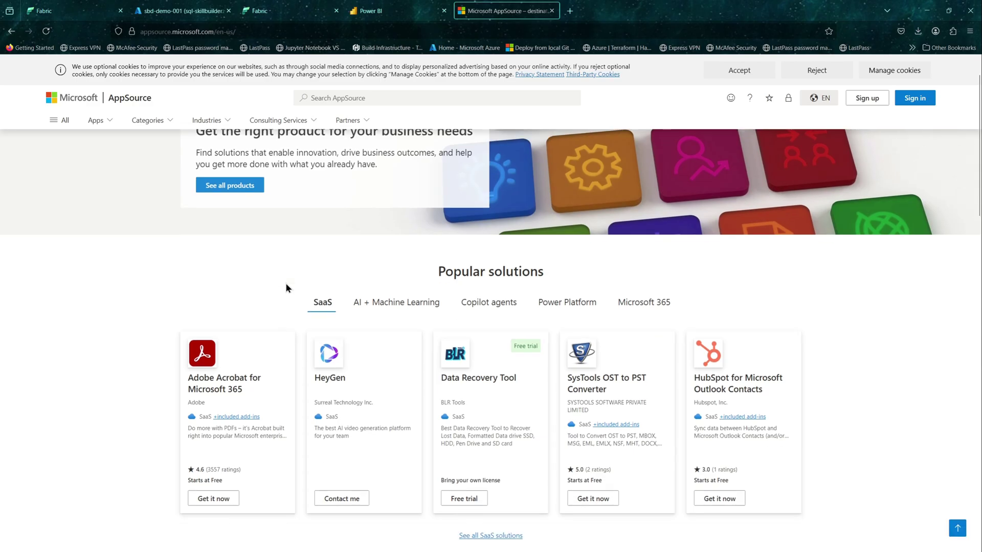
left_click(567, 309)
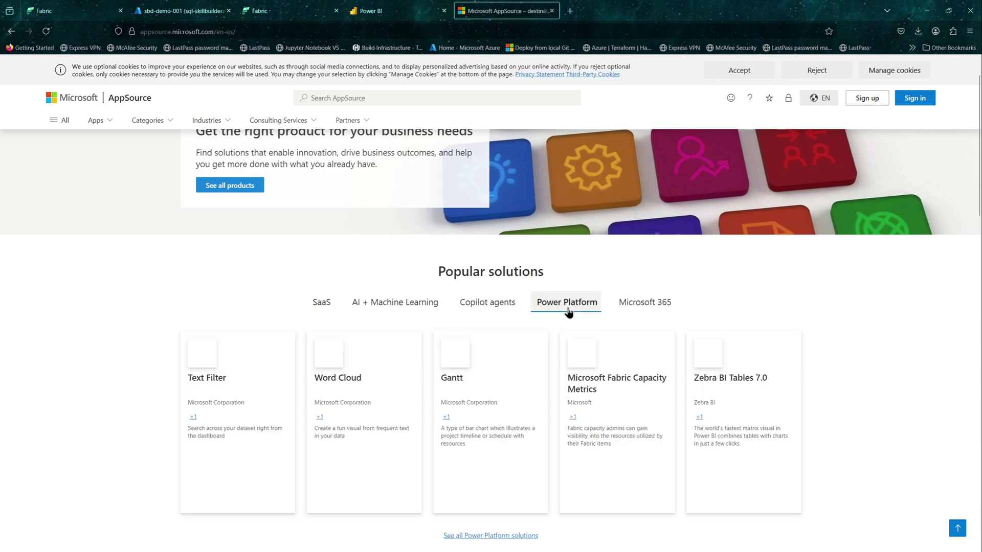
left_click(610, 391)
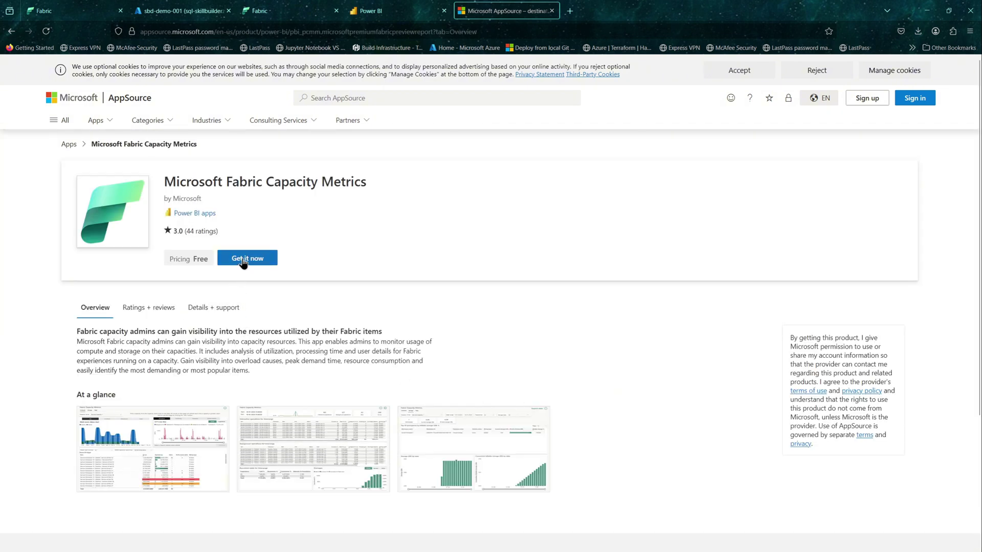
left_click(373, 21)
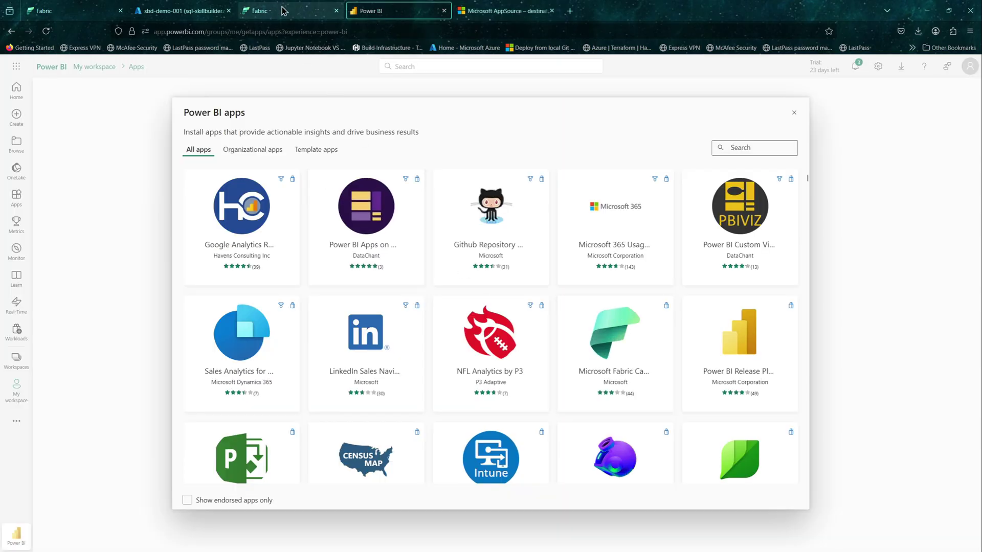
View the Microsoft Fabric Capacity Metrics app details and choose Get It Now.
mouse_move(285, 12)
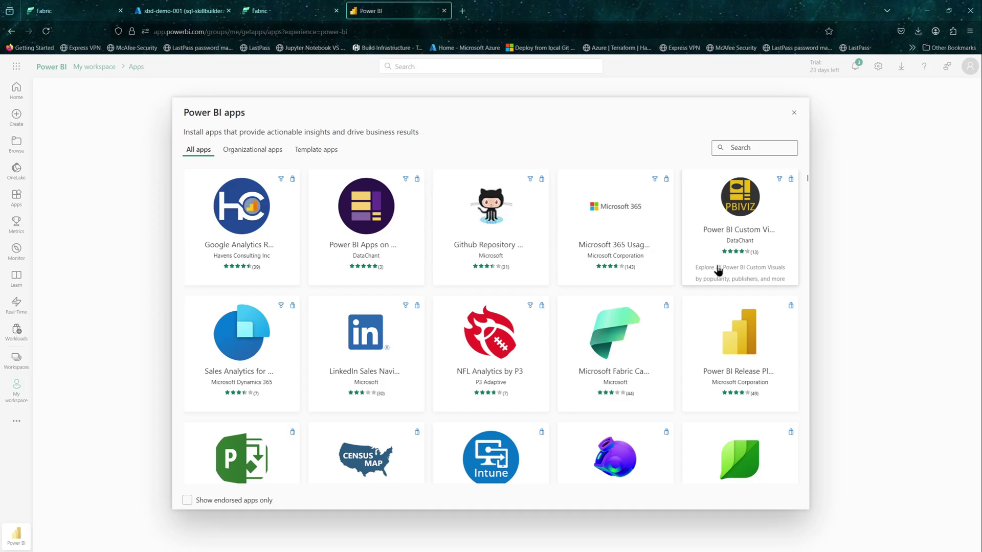
left_click(614, 352)
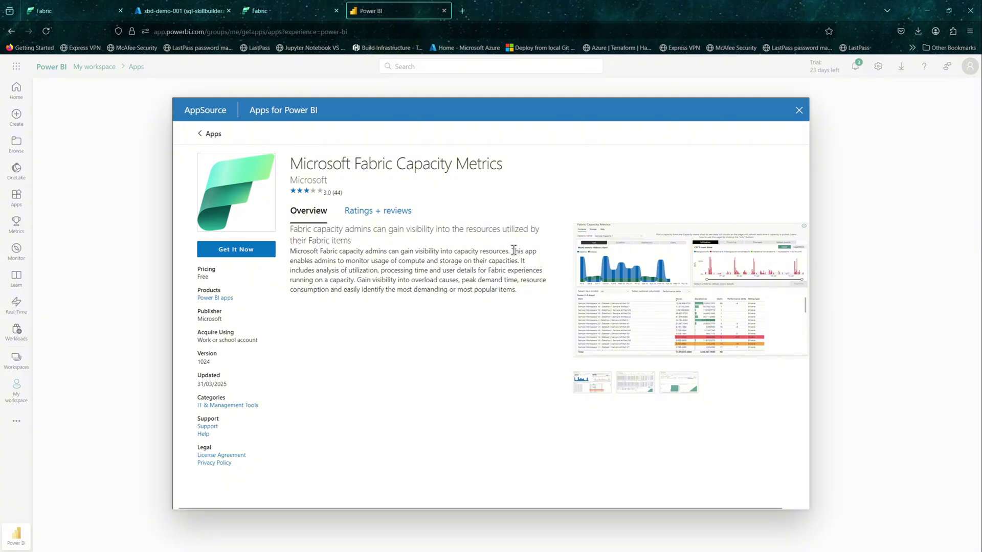
left_click_drag(512, 251, 291, 250)
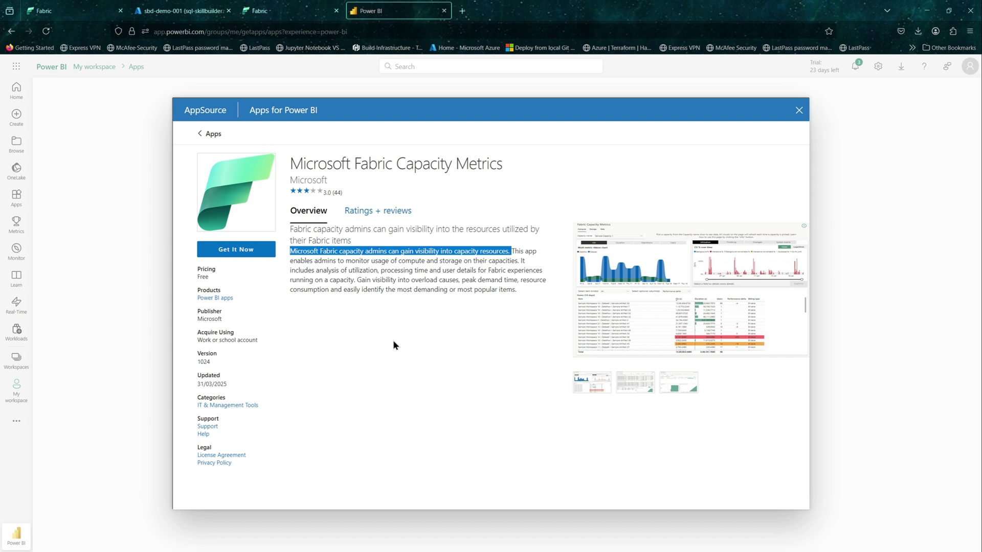
left_click(270, 254)
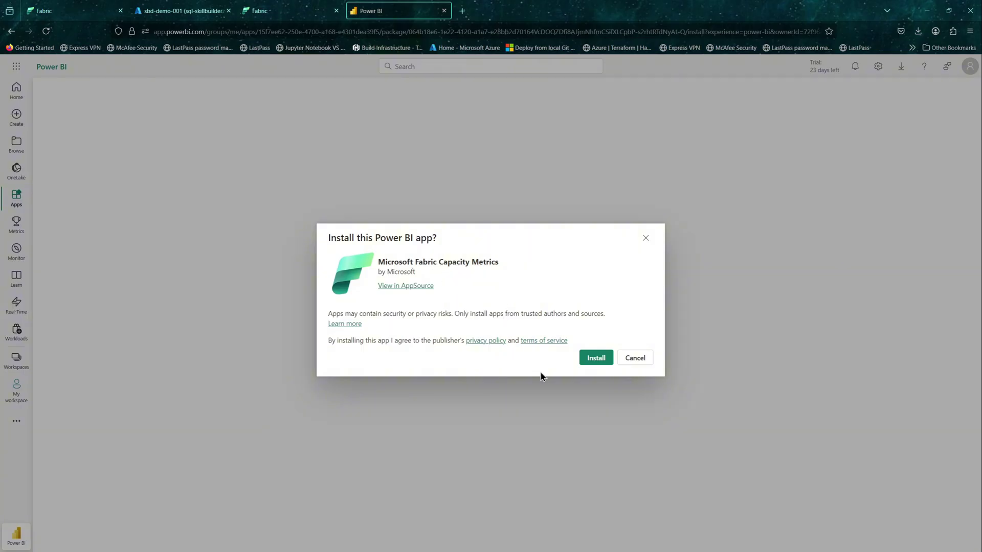
Install the Capacity Metrics app, open it, and begin connecting its data.
left_click(594, 358)
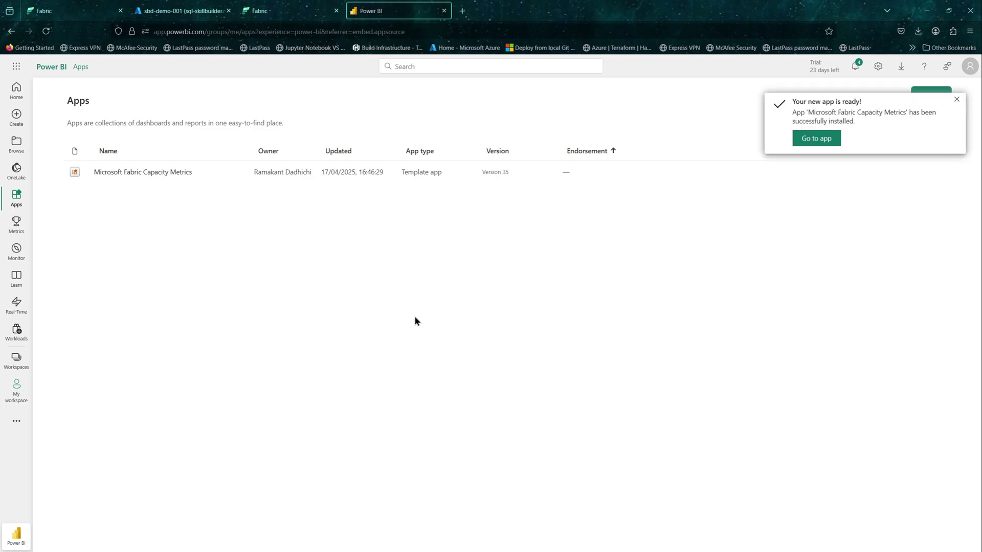
left_click(820, 141)
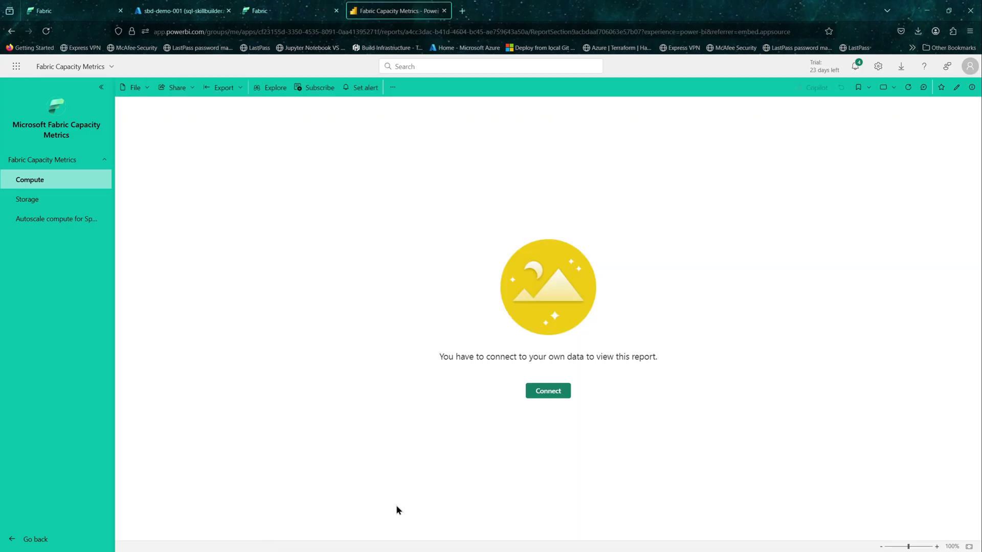
left_click(542, 394)
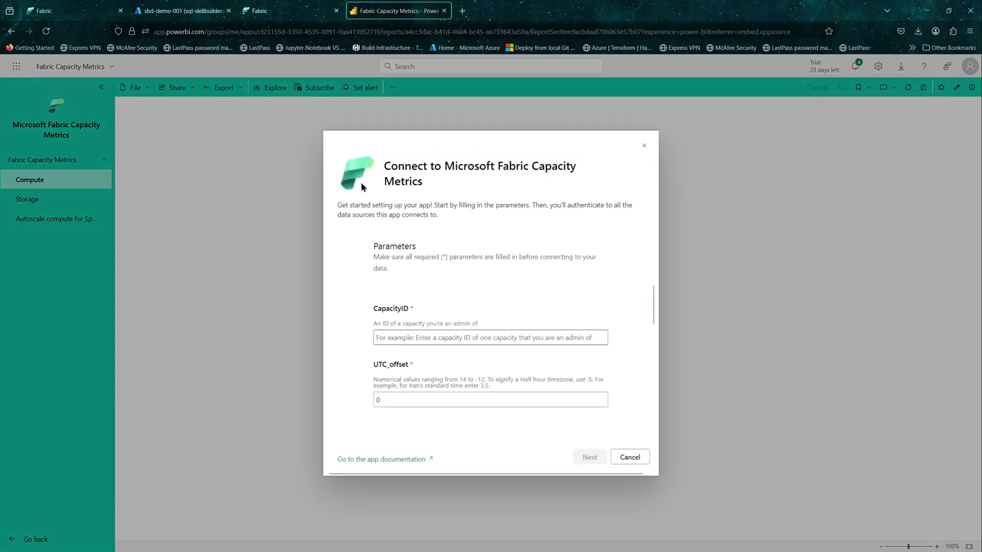
left_click(271, 17)
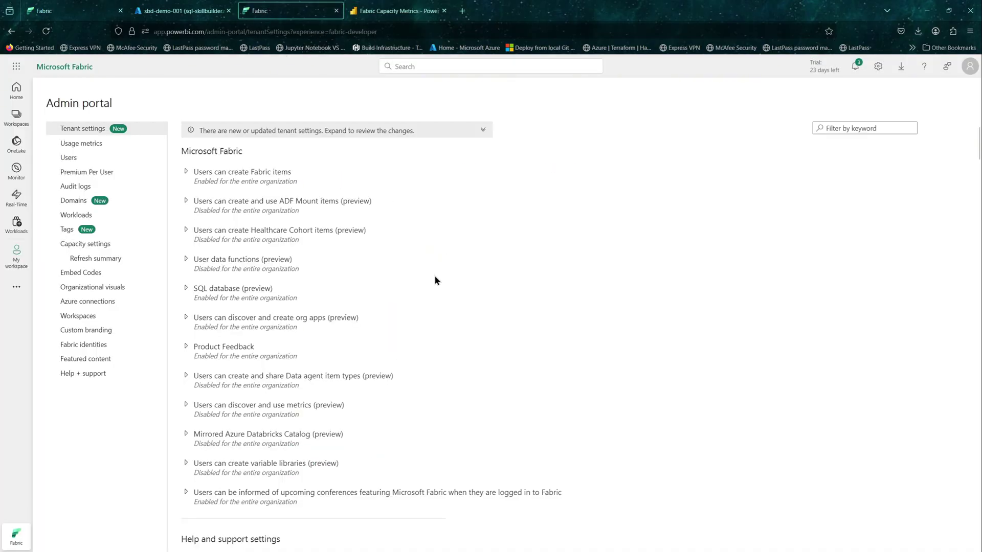
Open the FT1 UK South trial capacity's settings and copy its full Capacity ID.
left_click(85, 245)
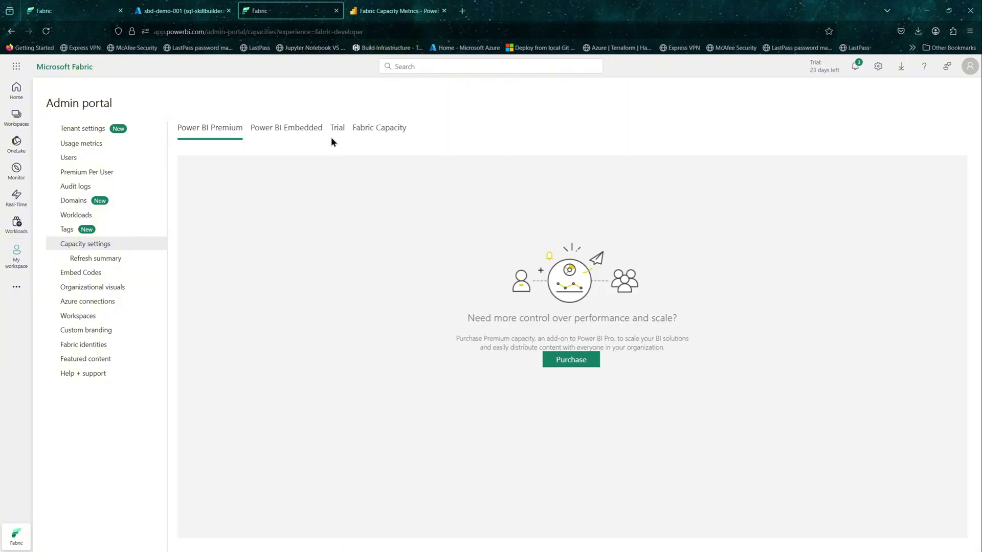
left_click(336, 128)
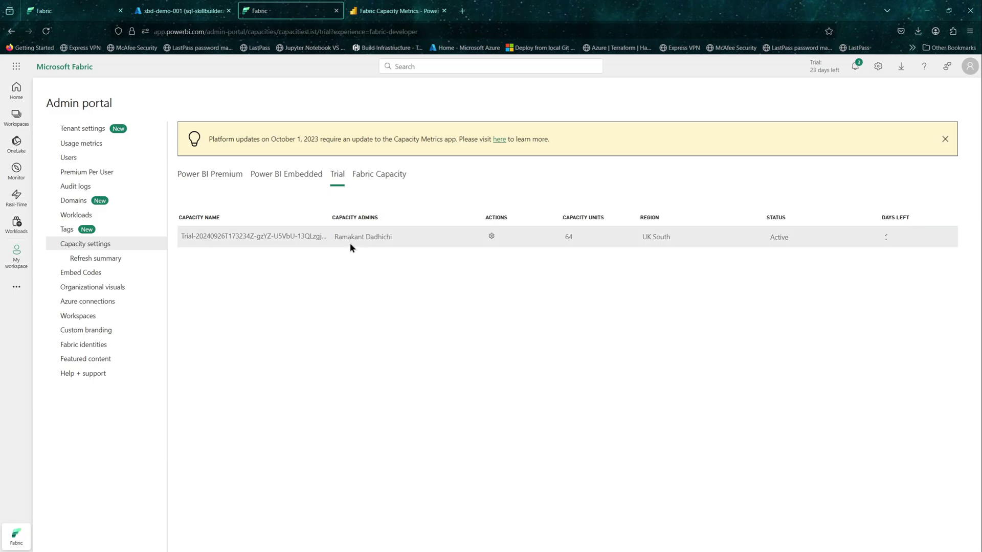
left_click(259, 239)
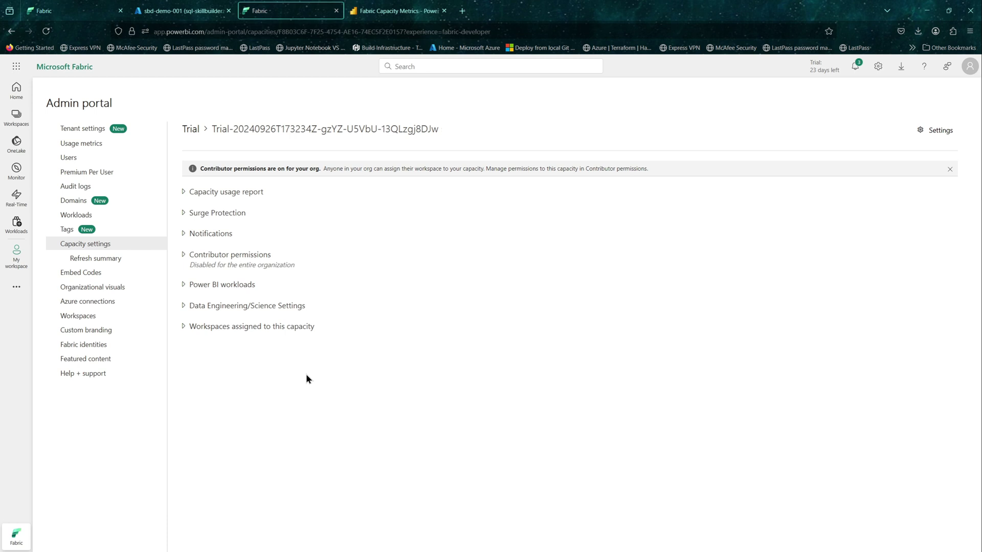
left_click(938, 131)
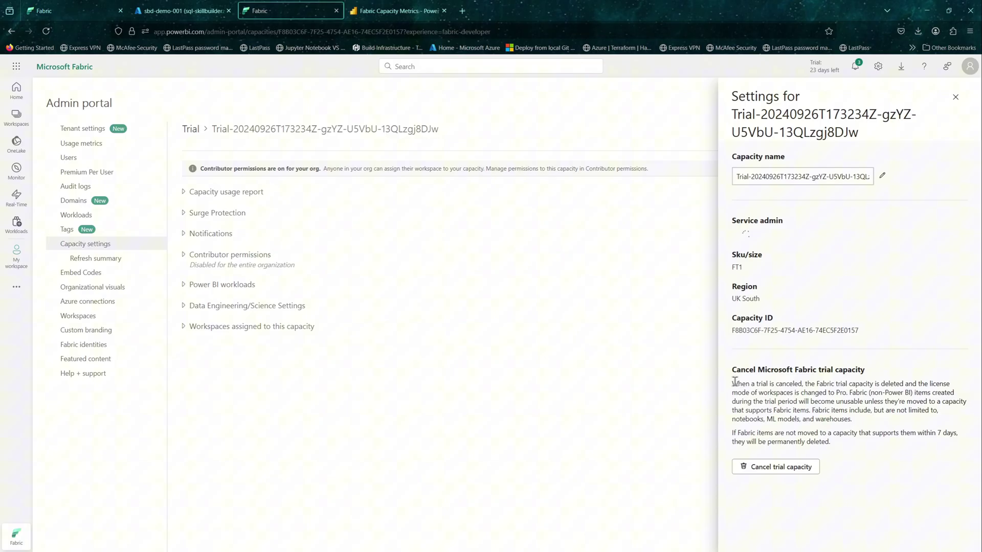
left_click_drag(863, 330, 723, 330)
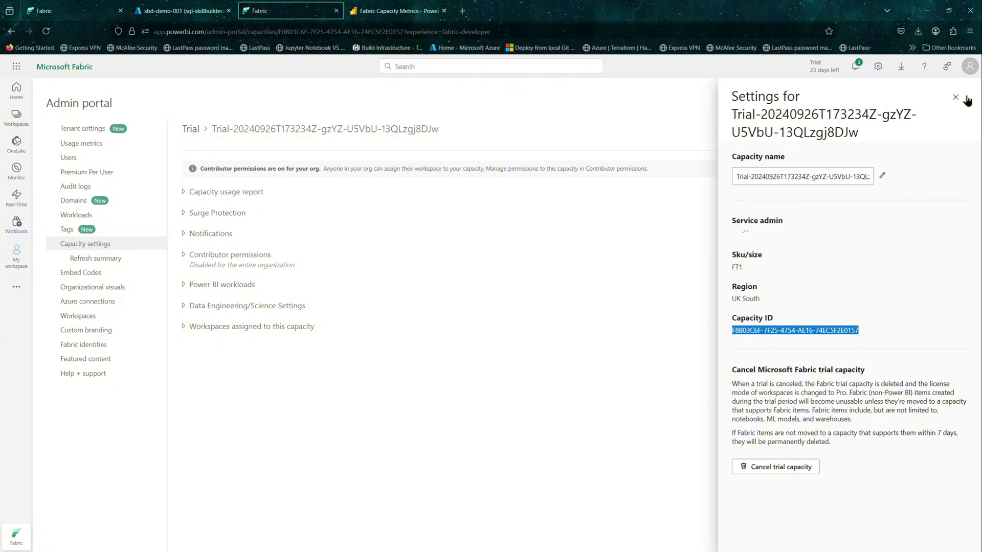
left_click(956, 97)
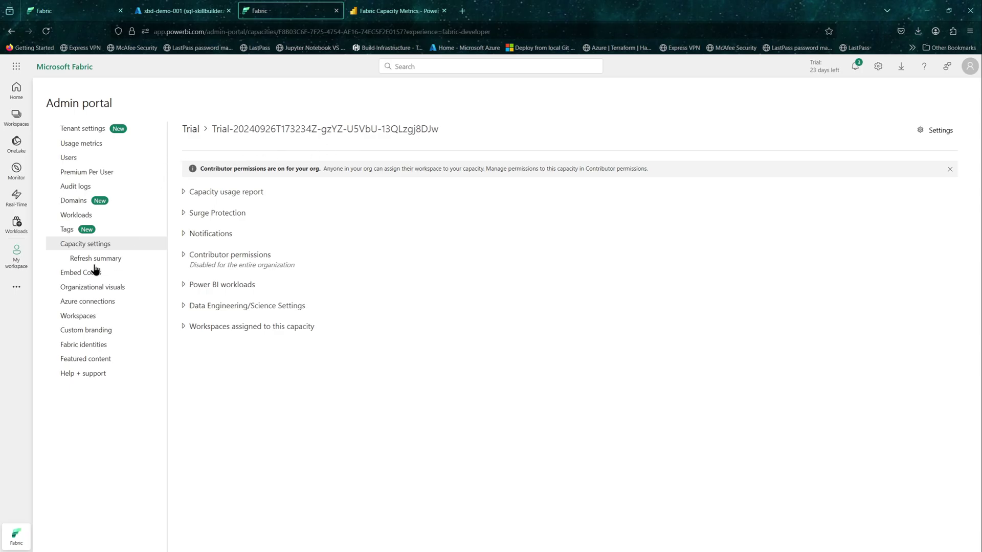
left_click(88, 250)
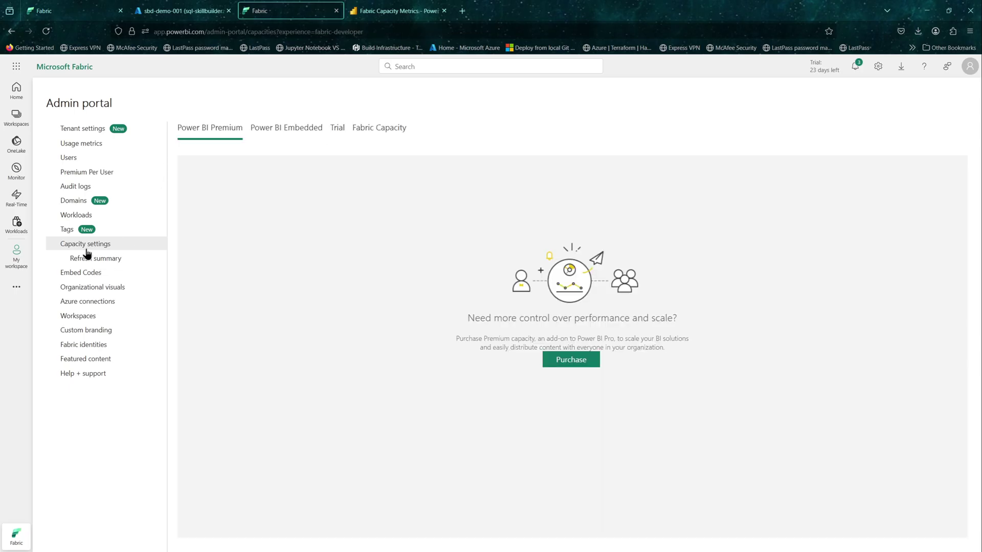
left_click(337, 128)
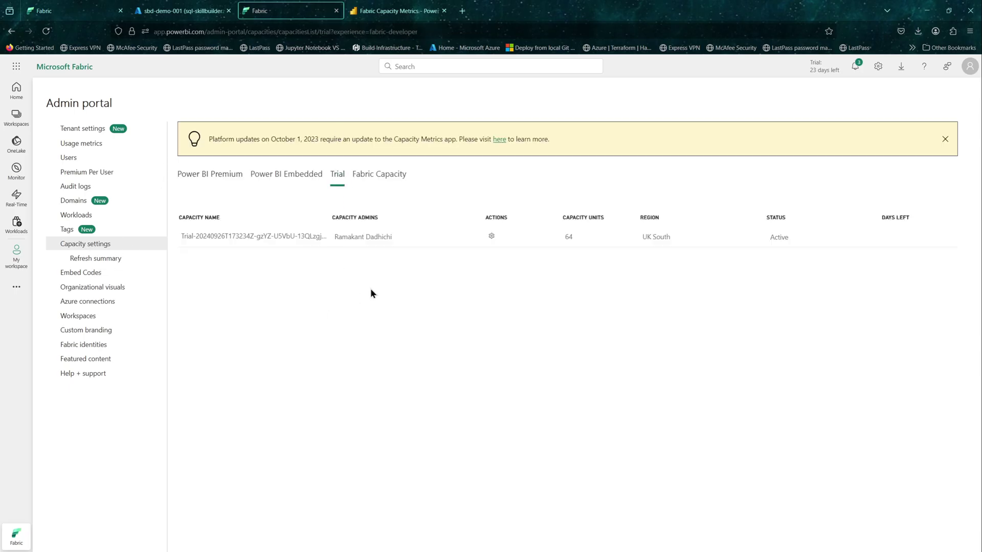
left_click(491, 236)
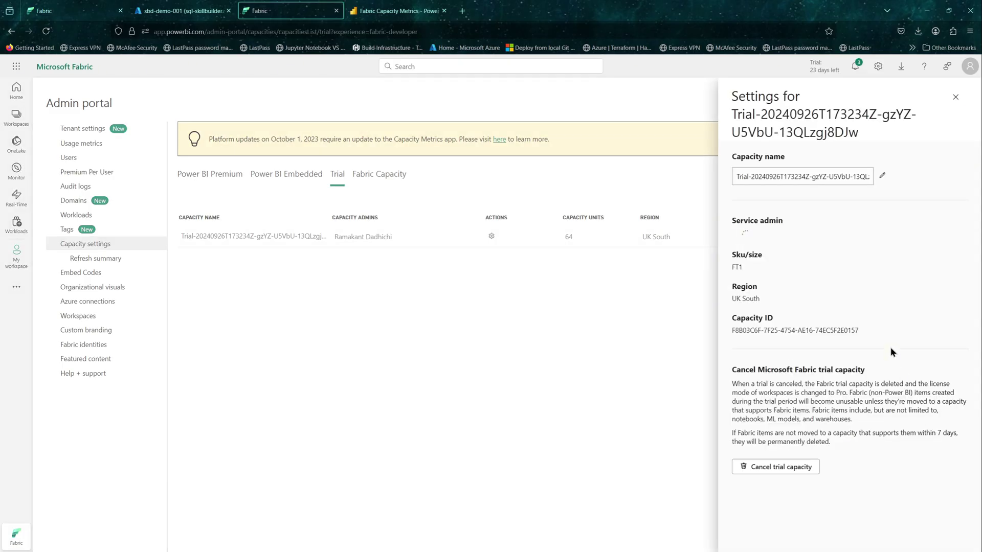
left_click_drag(804, 330, 731, 331)
key("ctrl+c")
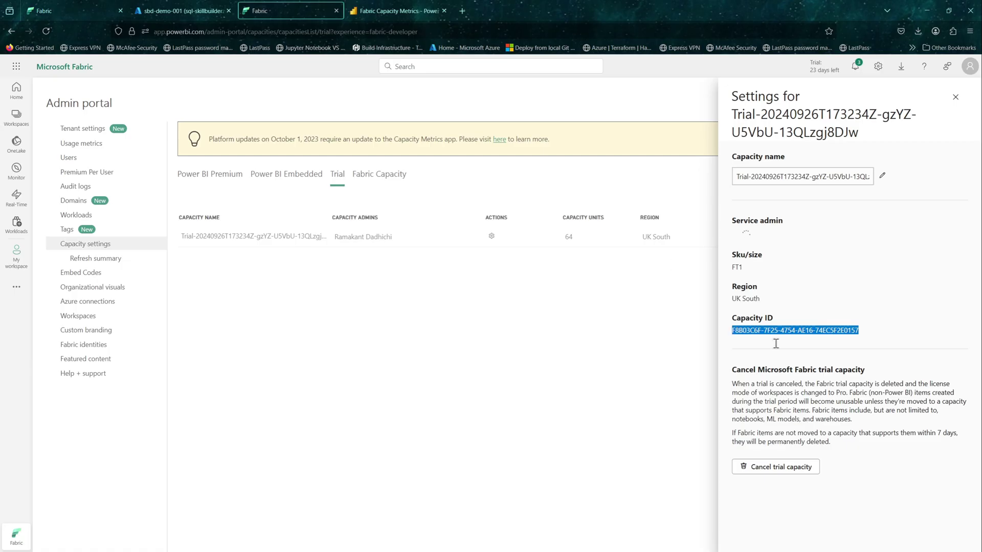
Paste the trial capacity's ID into CapacityID, keep UTC_offset at 0, and continue.
left_click(407, 13)
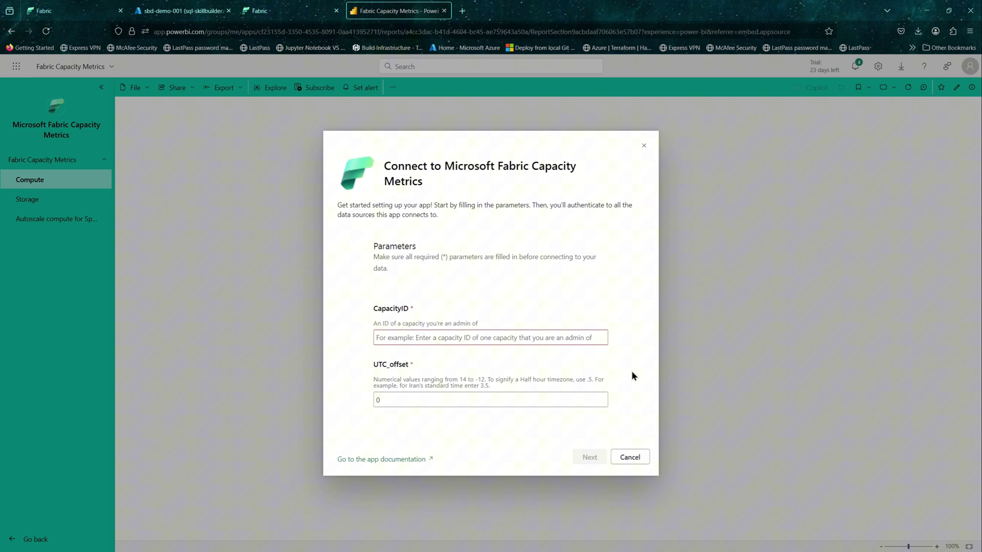
left_click(398, 342)
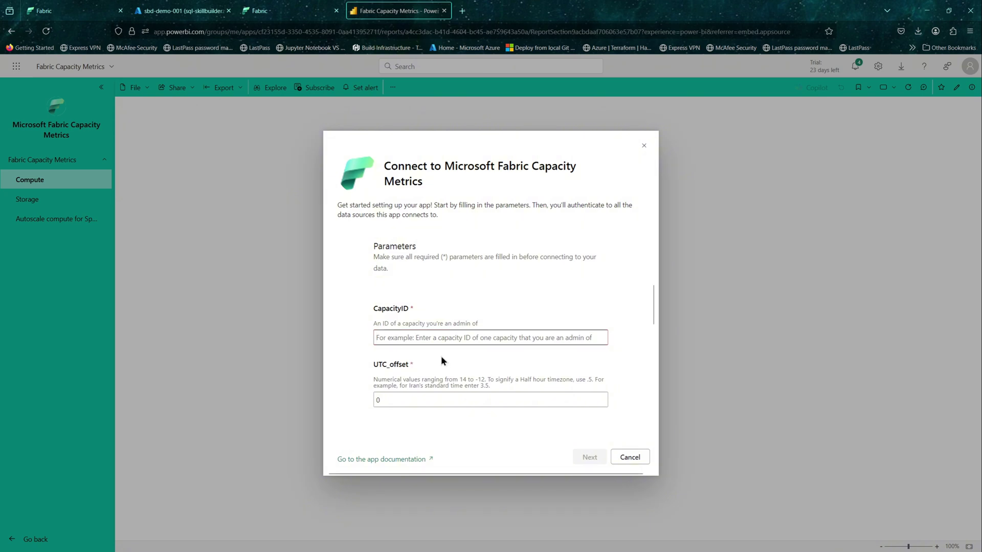
key("ctrl+v")
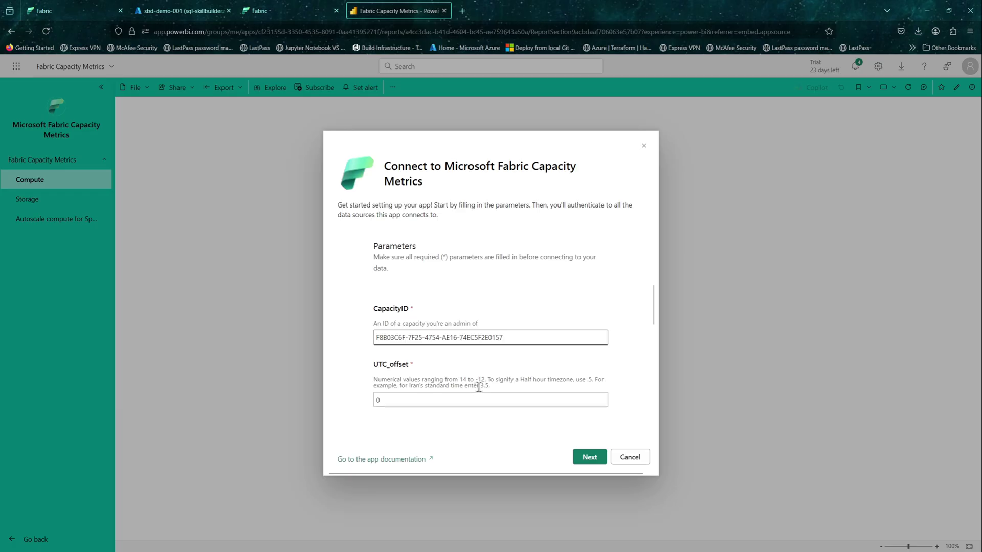
left_click_drag(494, 388, 370, 381)
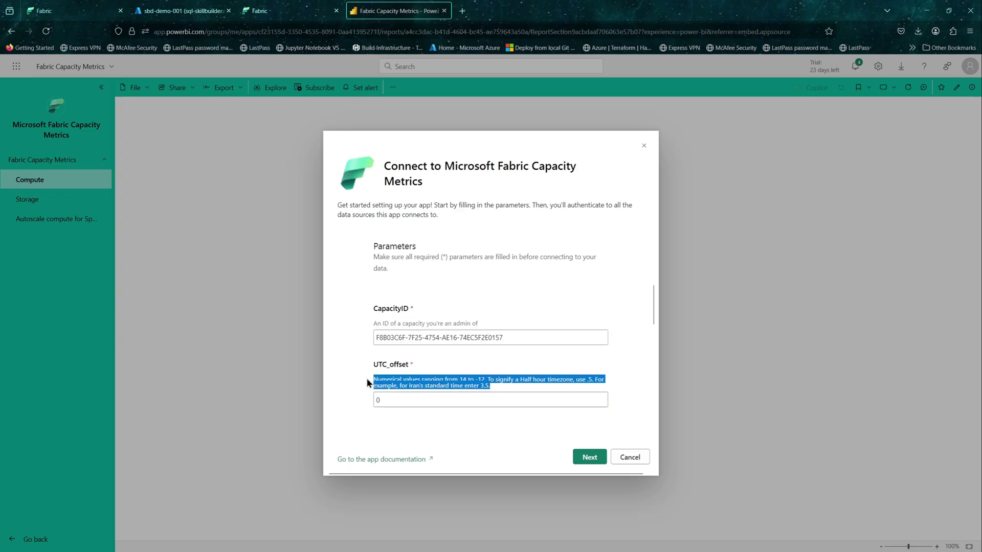
left_click(434, 423)
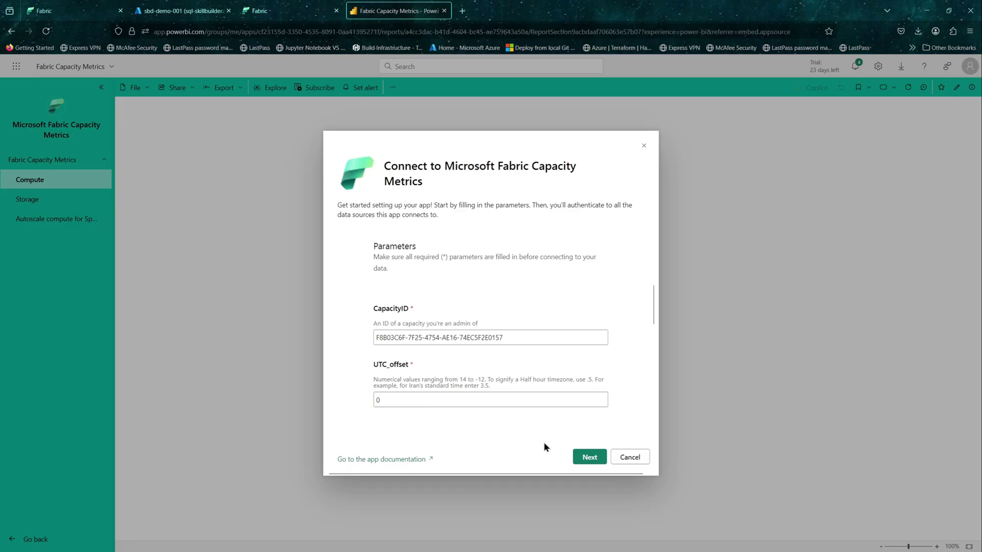
left_click(590, 458)
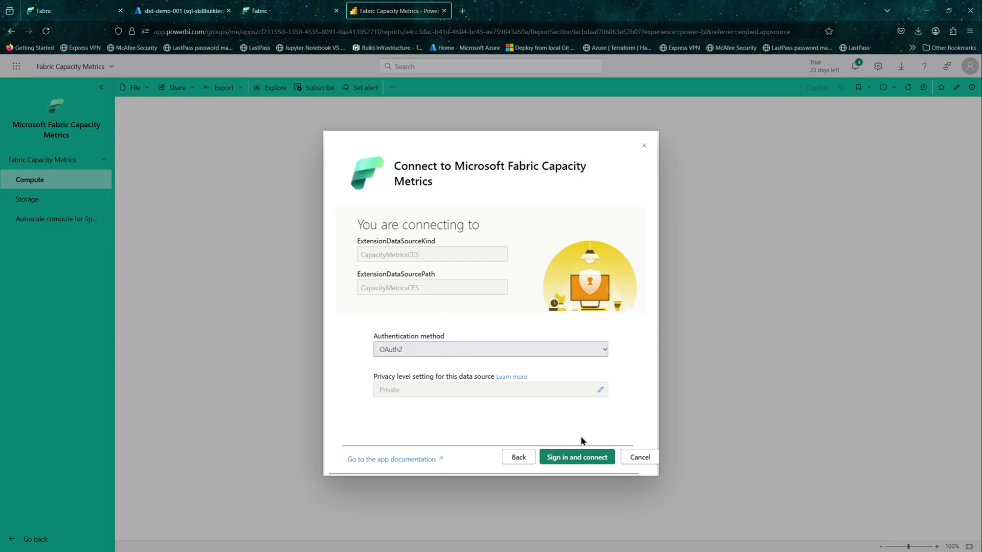
Sign in with the existing account to load the Compute report, then return to the admin portal.
left_click(584, 464)
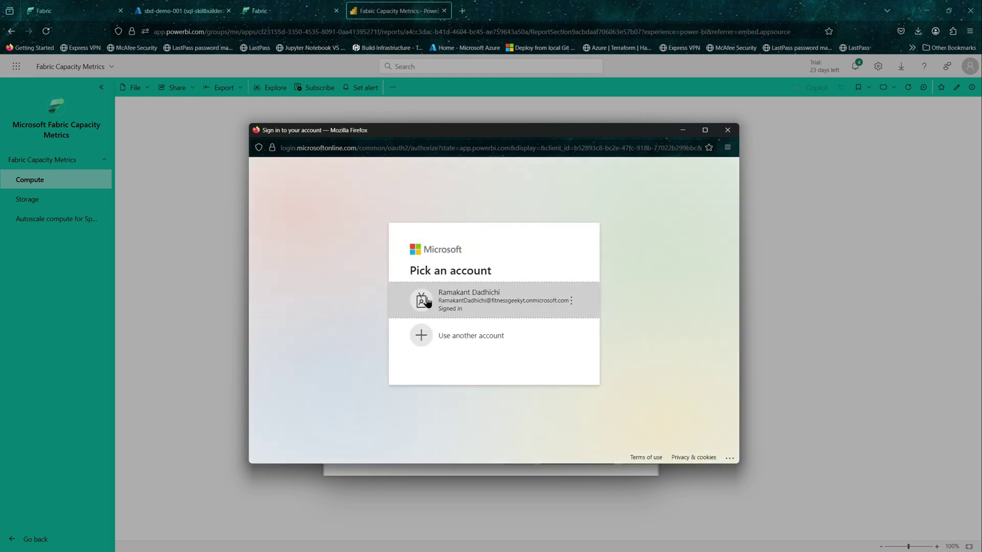
left_click(482, 305)
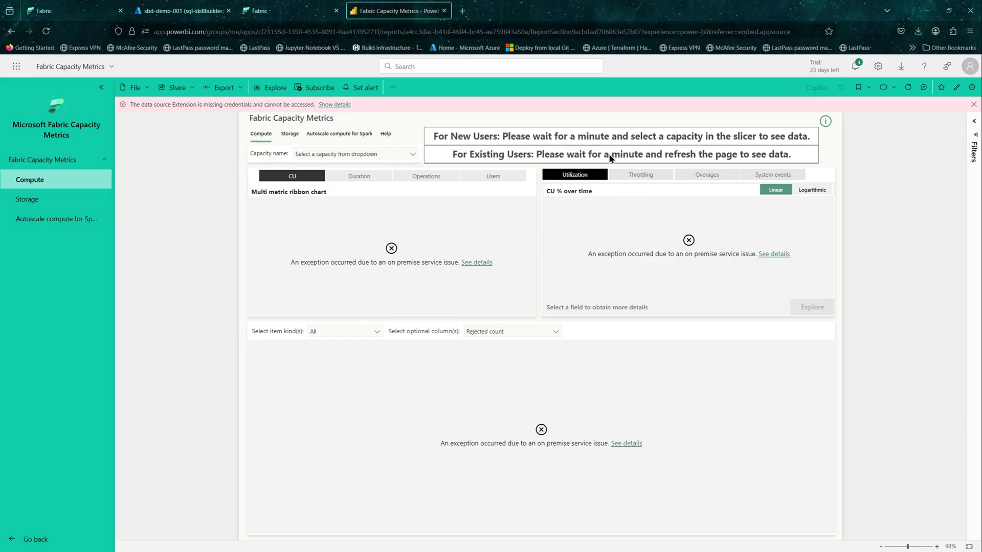
left_click(286, 10)
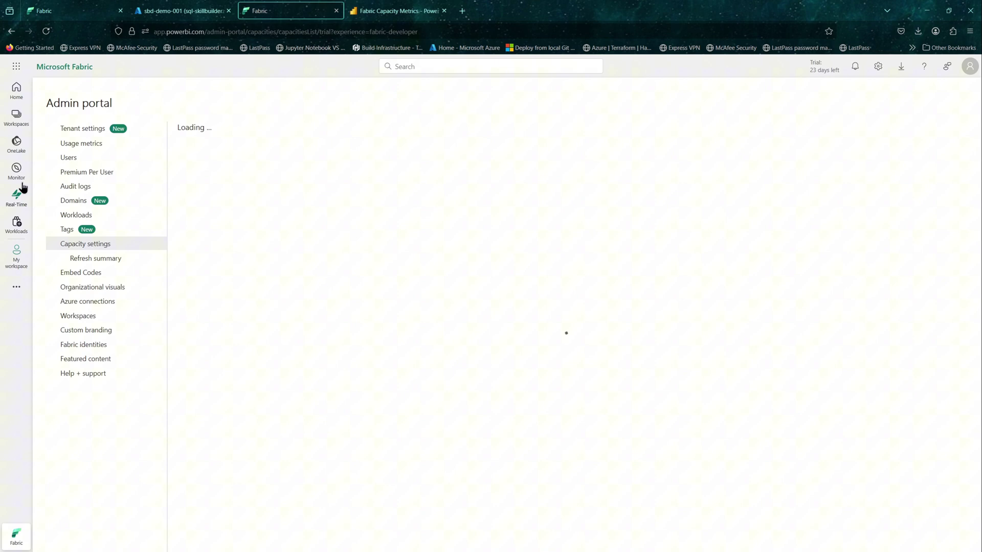
Open the Microsoft Fabric Capacity Metrics workspace and start updating its app.
left_click(15, 123)
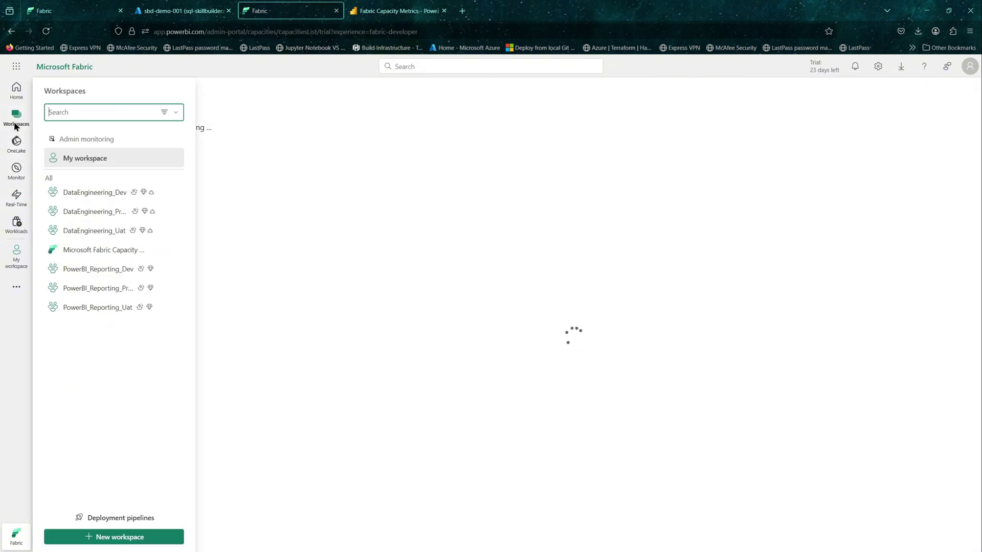
left_click(105, 250)
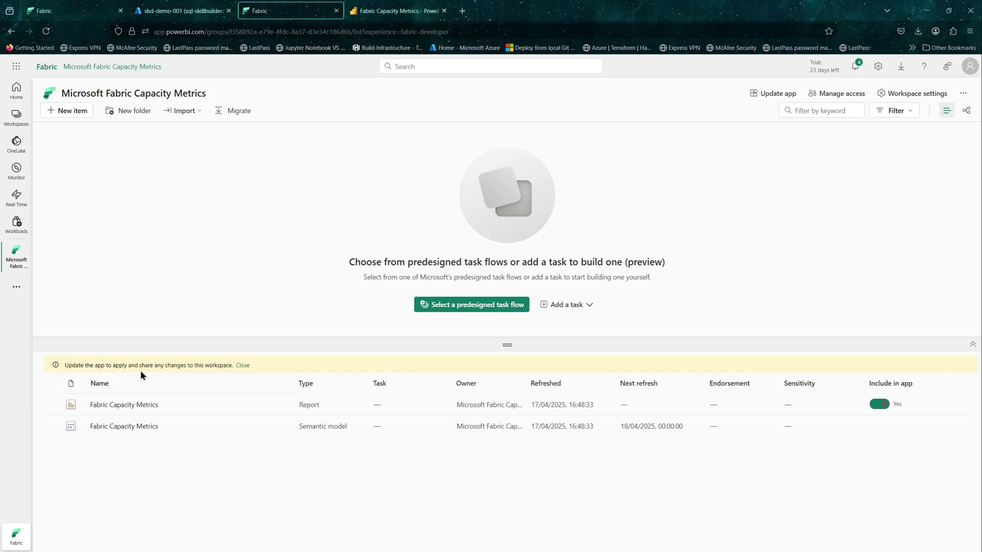
left_click(777, 94)
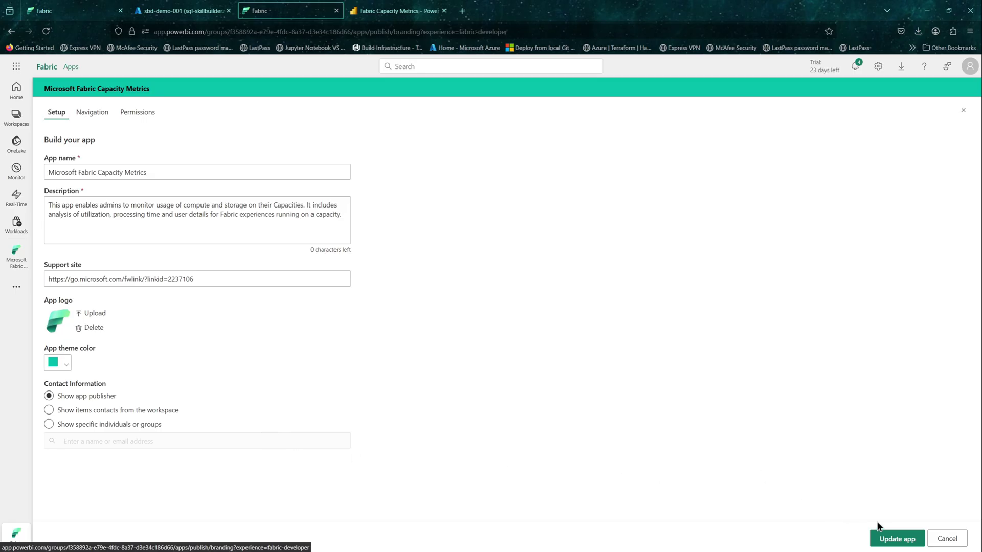
Publish the app update, dismiss the success message, and return to the workspace.
left_click(891, 541)
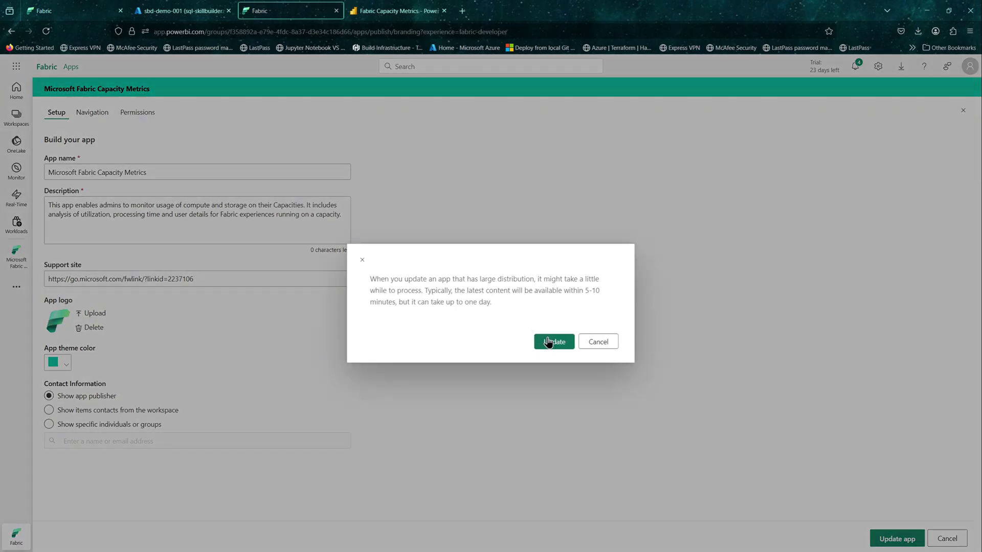
left_click(549, 341)
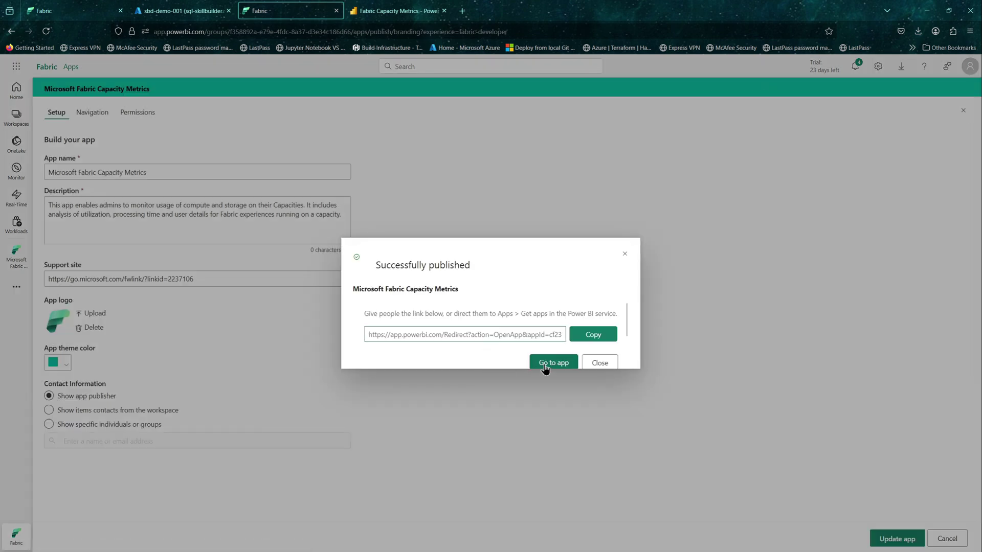
left_click(596, 366)
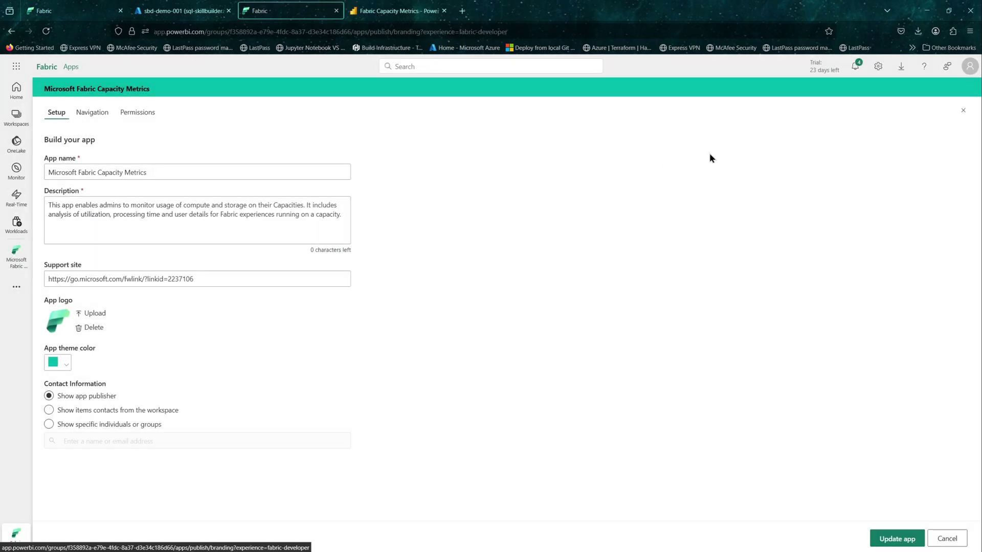
left_click(964, 110)
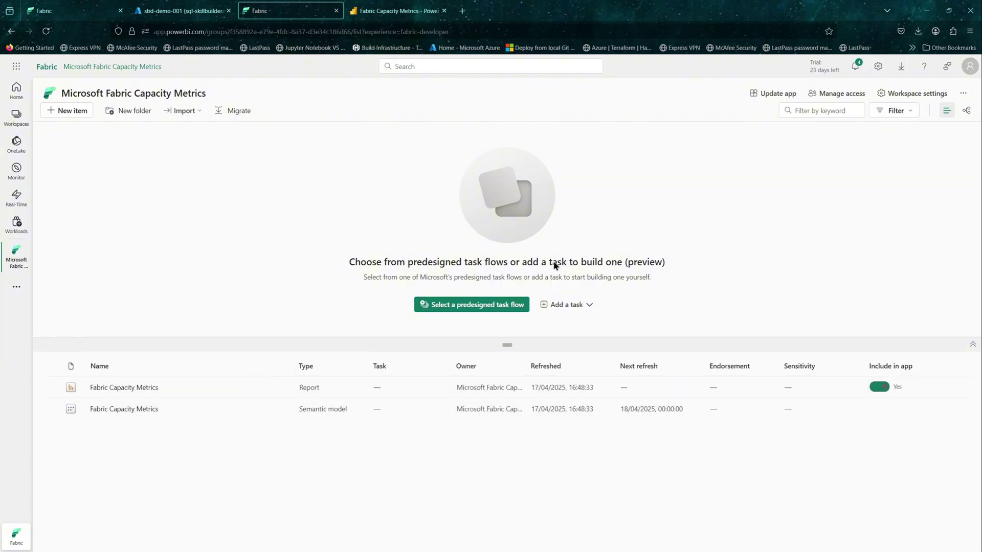
left_click(849, 94)
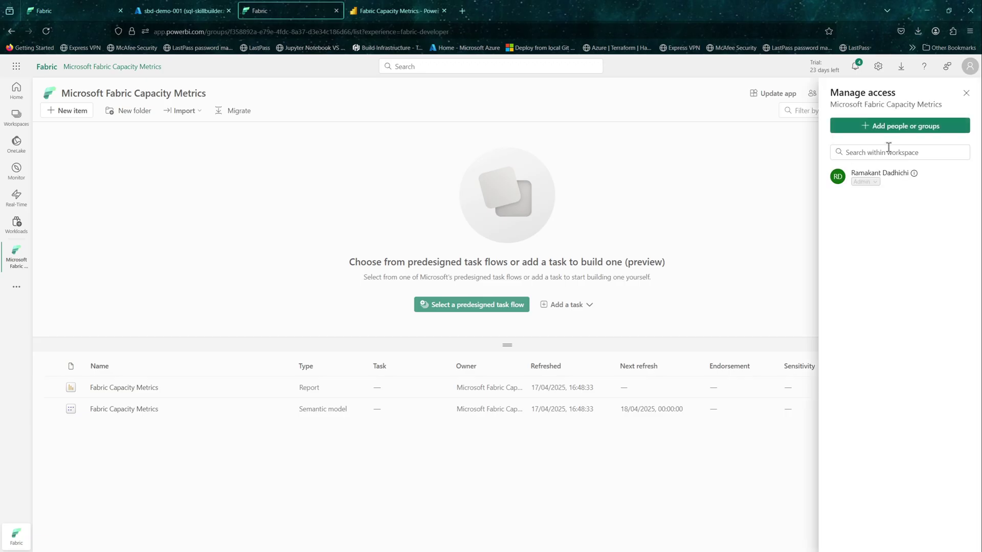
left_click(135, 410)
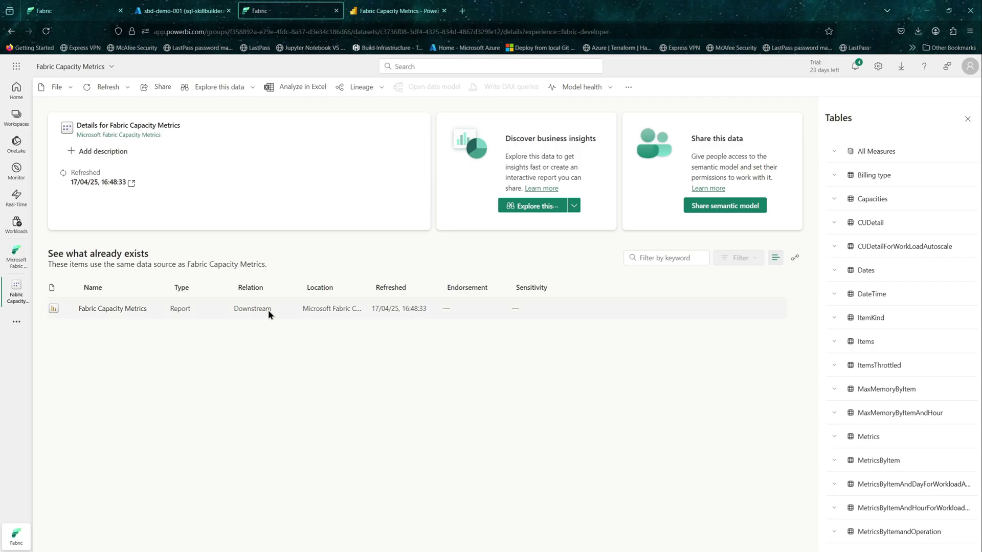
left_click(23, 270)
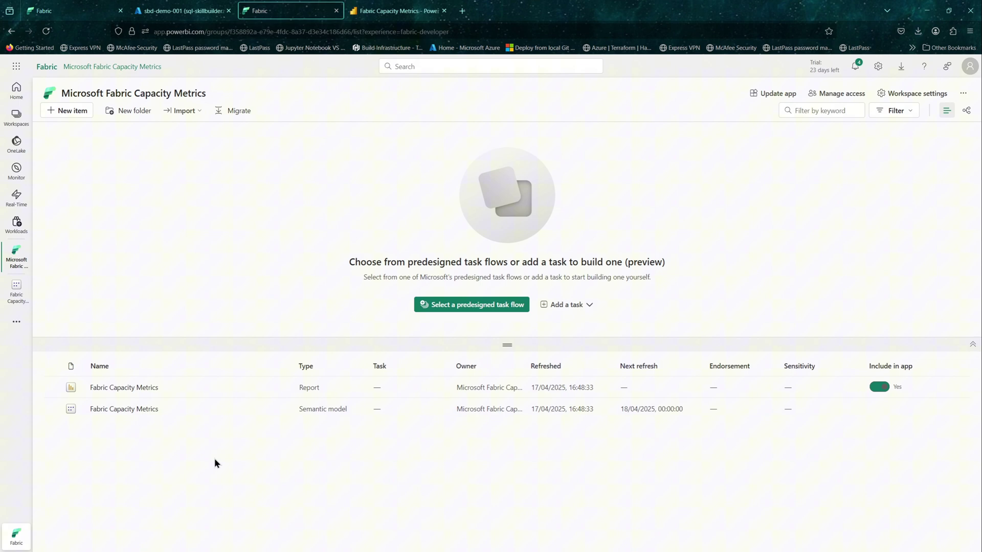
Check the Fabric Capacity Metrics semantic model's refresh history from its more-options menu.
left_click(283, 409)
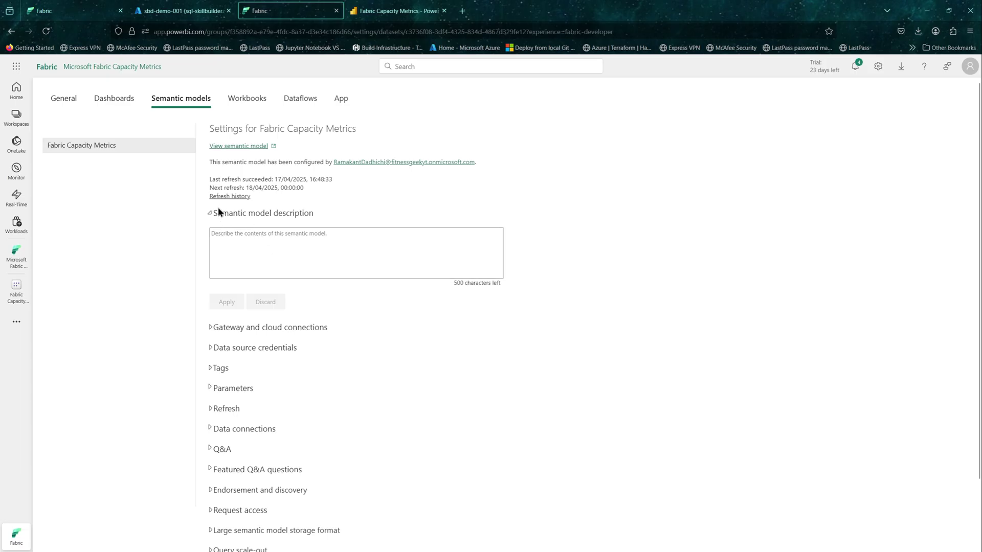
left_click(221, 198)
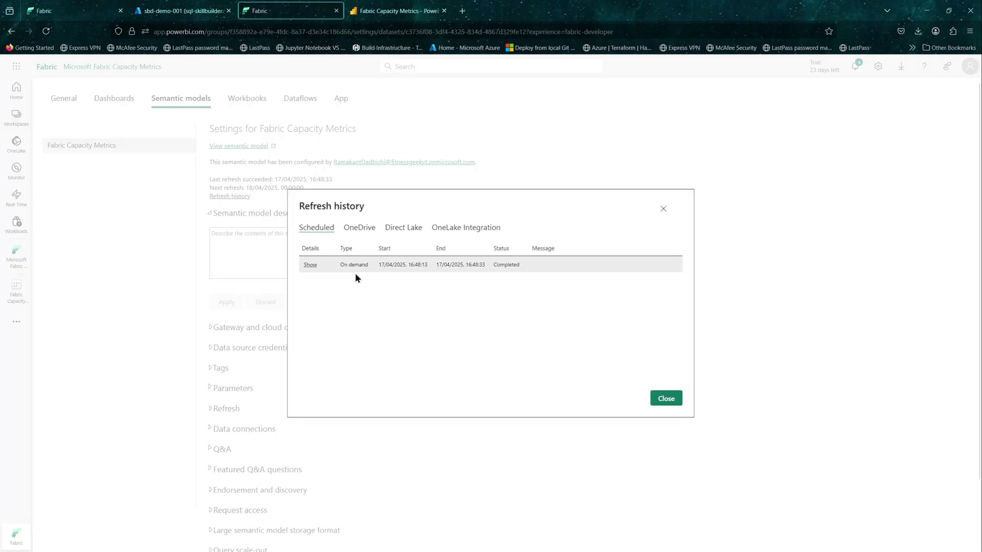
left_click(666, 401)
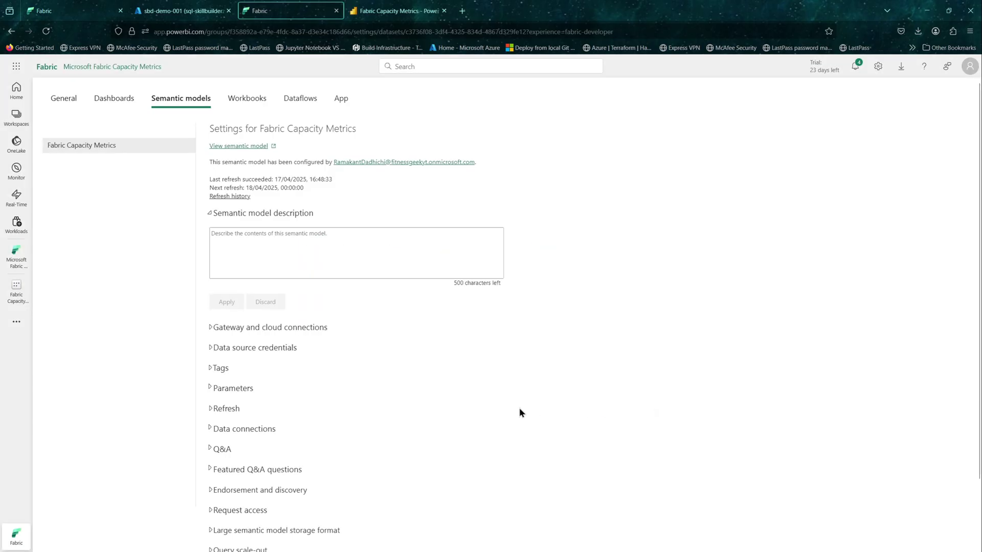
Expand the Gateway and cloud connections and Refresh sections to show the daily Dublin/UTC schedule.
left_click(210, 328)
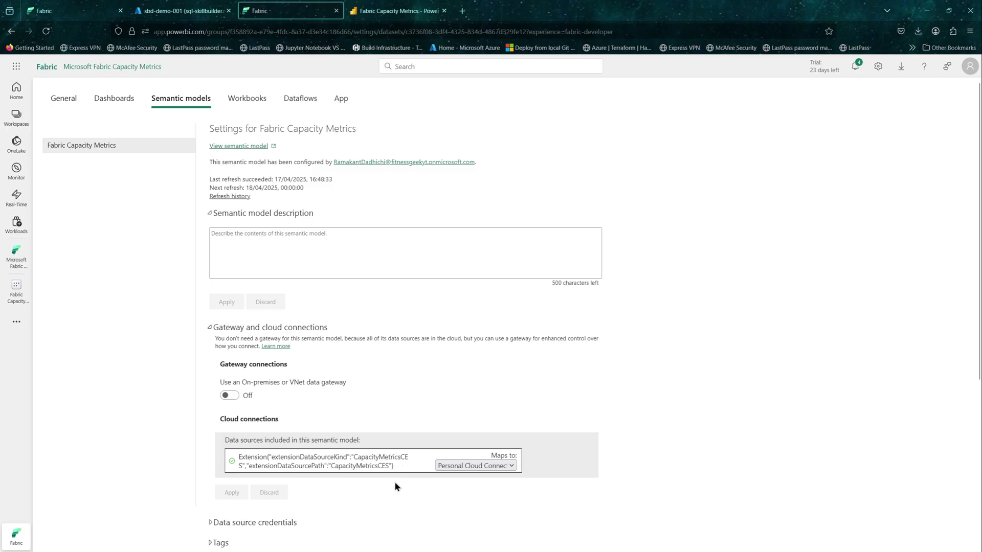
scroll(387, 483, "down", 5)
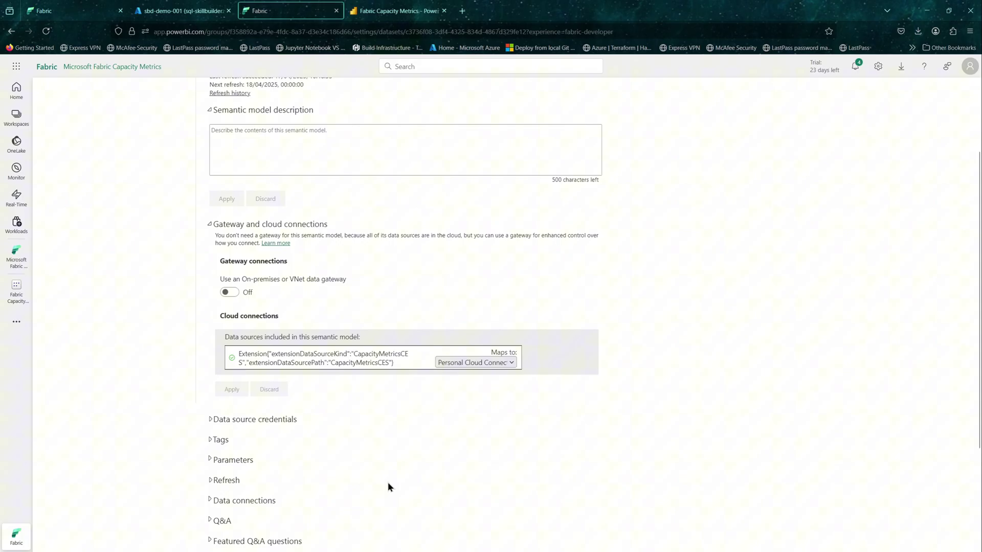
left_click(212, 334)
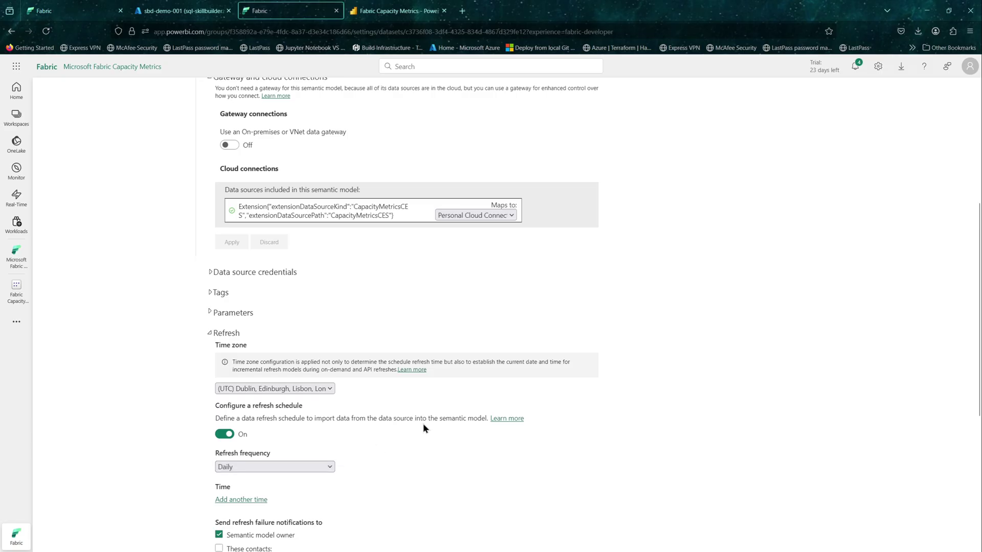
scroll(559, 370, "up", 5)
scroll(568, 399, "down", 7)
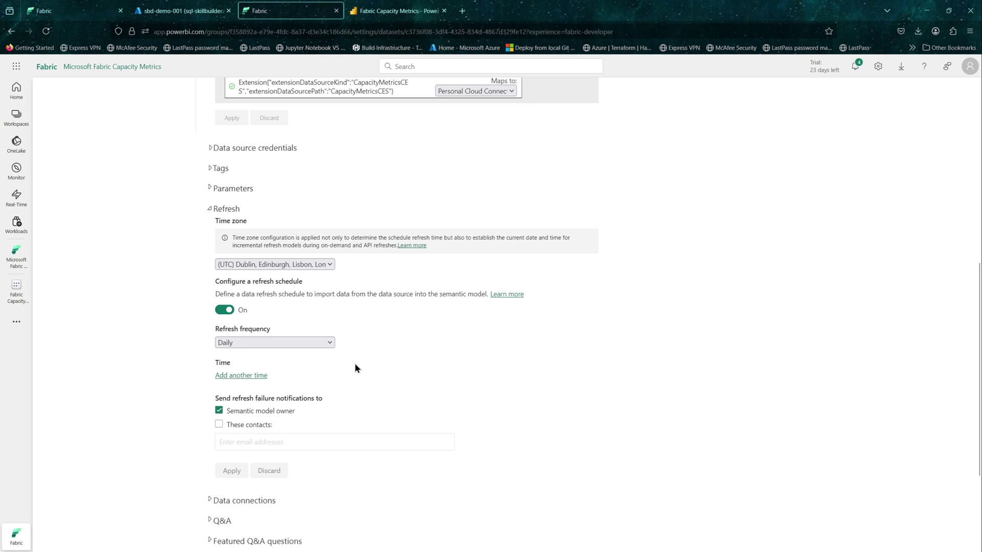
Keep refresh frequency at Daily and add refresh times of 1:00 AM and 5:00 AM.
left_click(328, 345)
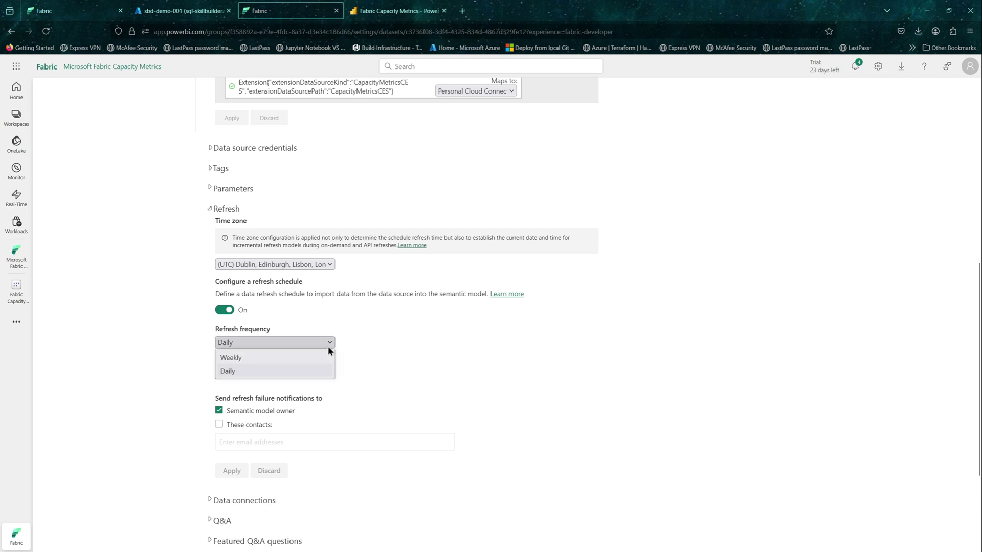
left_click(364, 358)
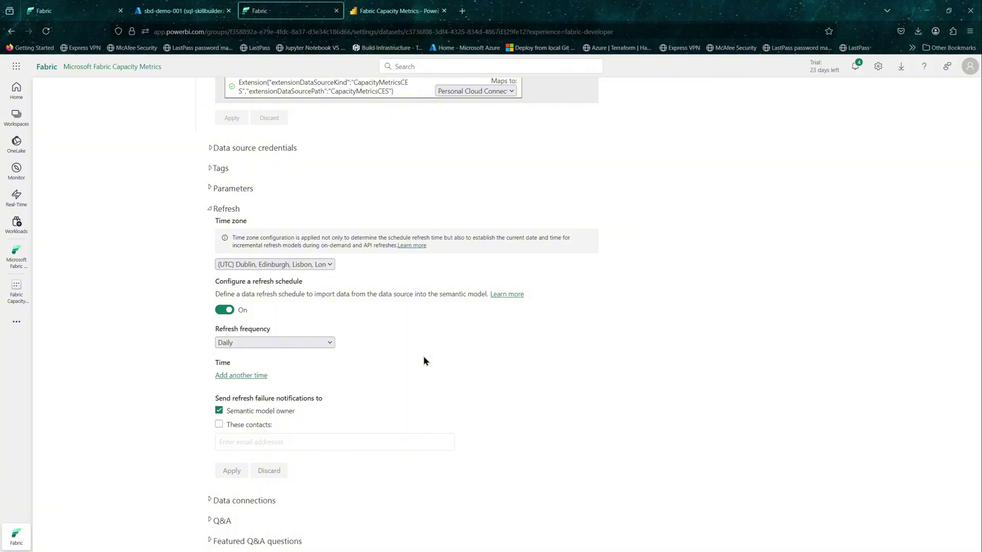
left_click(263, 376)
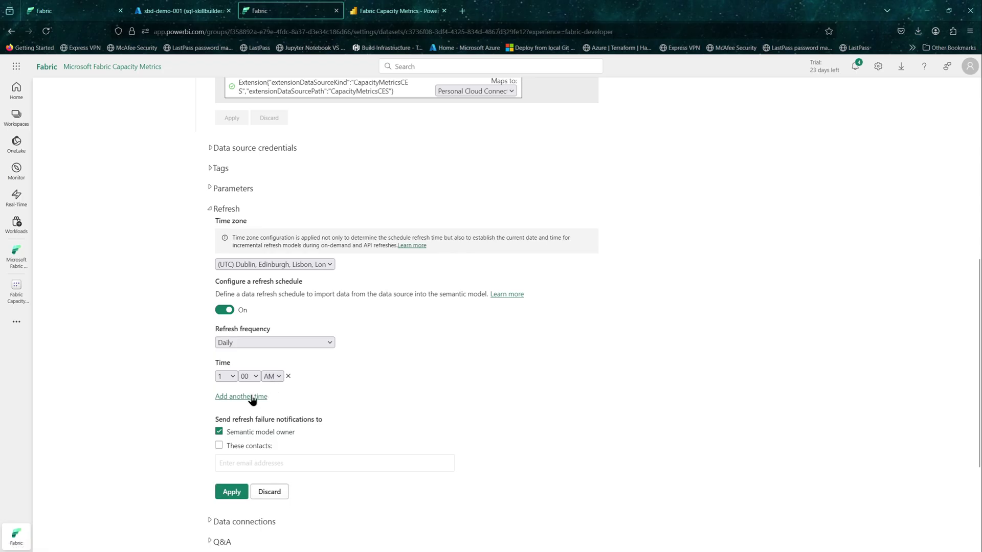
left_click(254, 400)
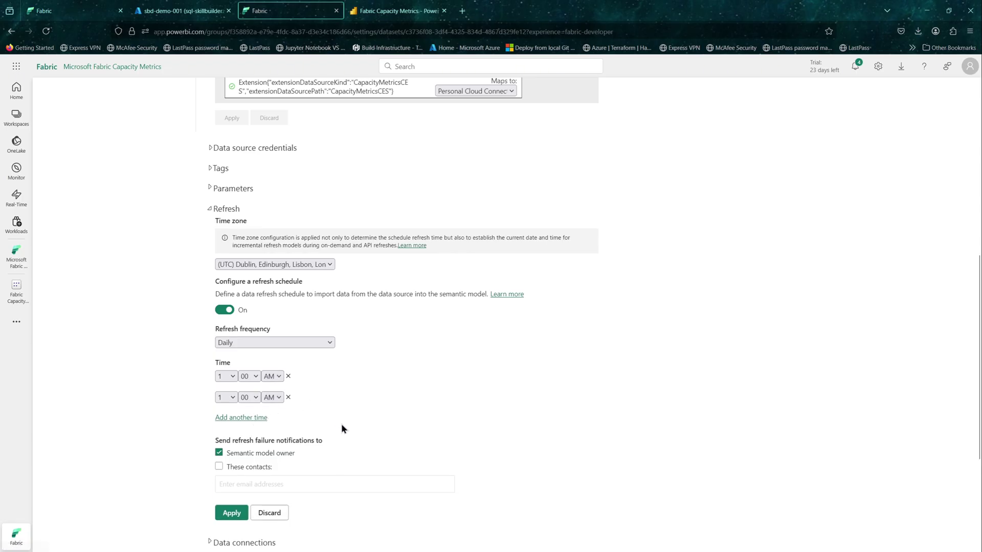
left_click(231, 398)
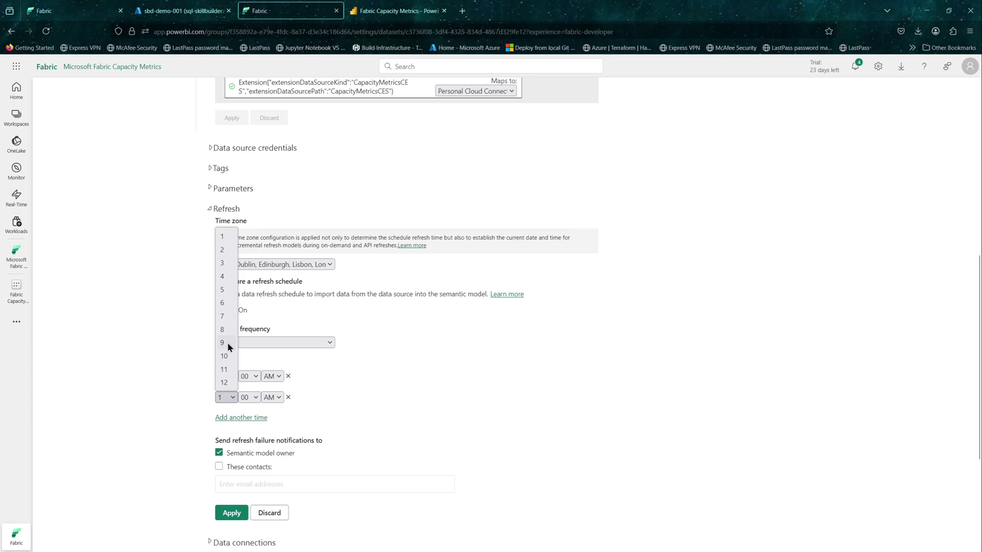
left_click(225, 290)
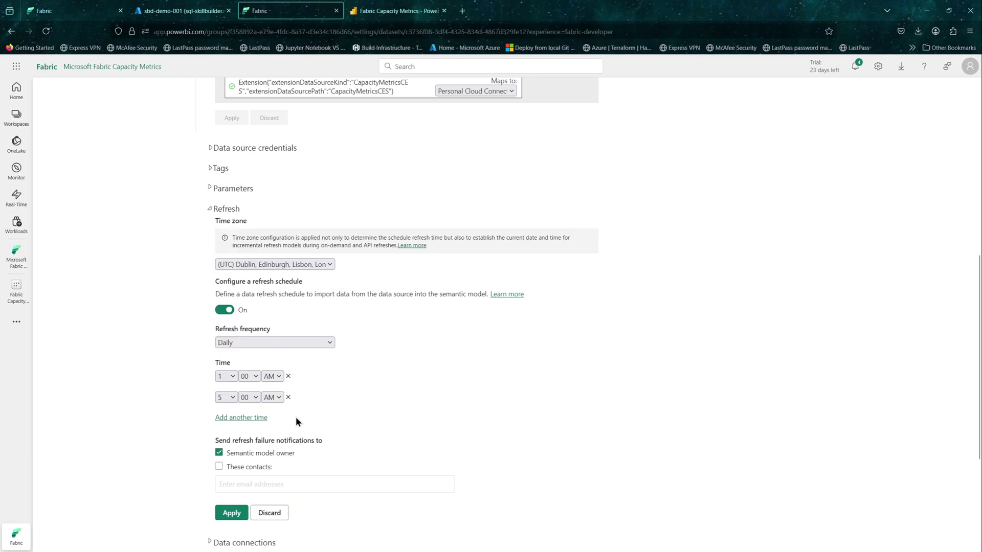
Add 9:00 AM and 12:00 PM refresh times and apply the schedule.
left_click(253, 417)
left_click(230, 422)
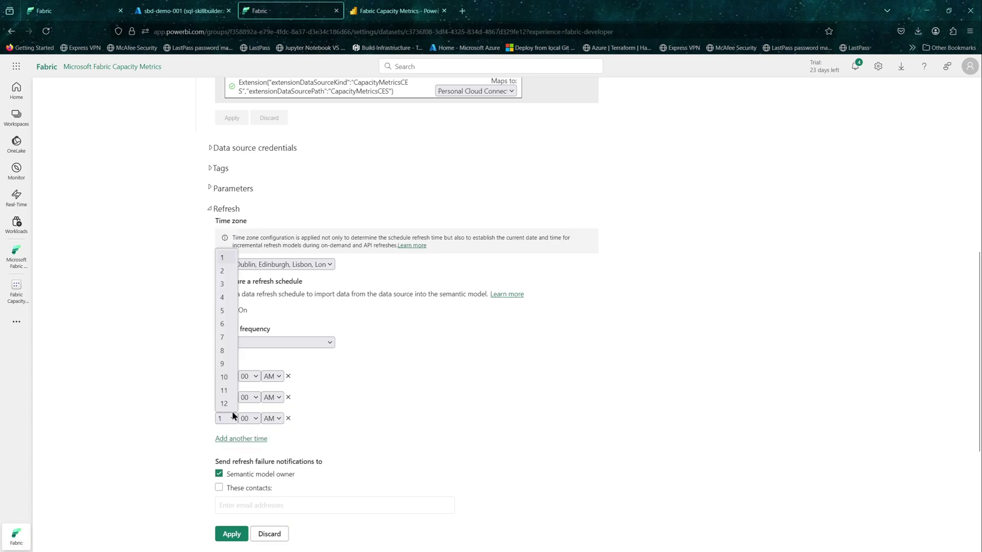
left_click(225, 364)
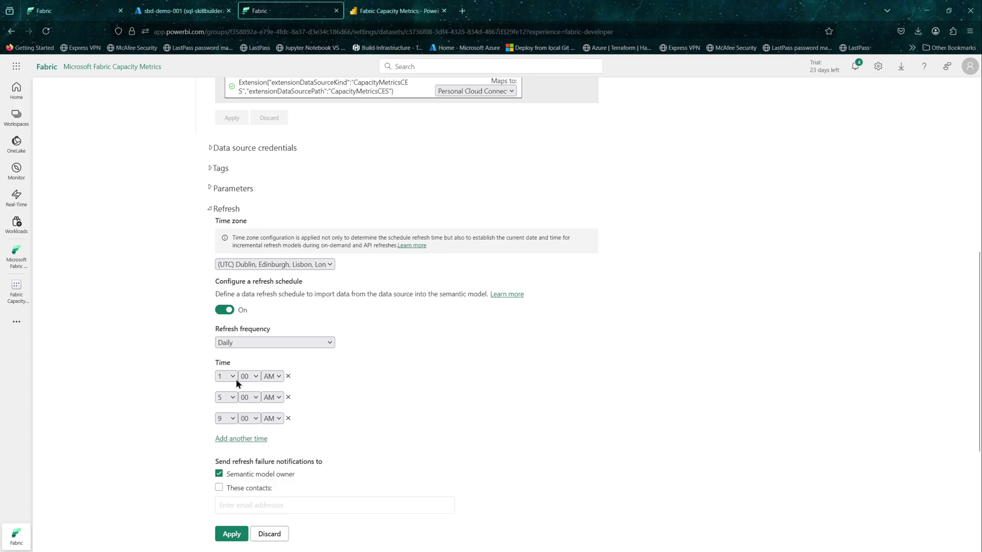
left_click(263, 439)
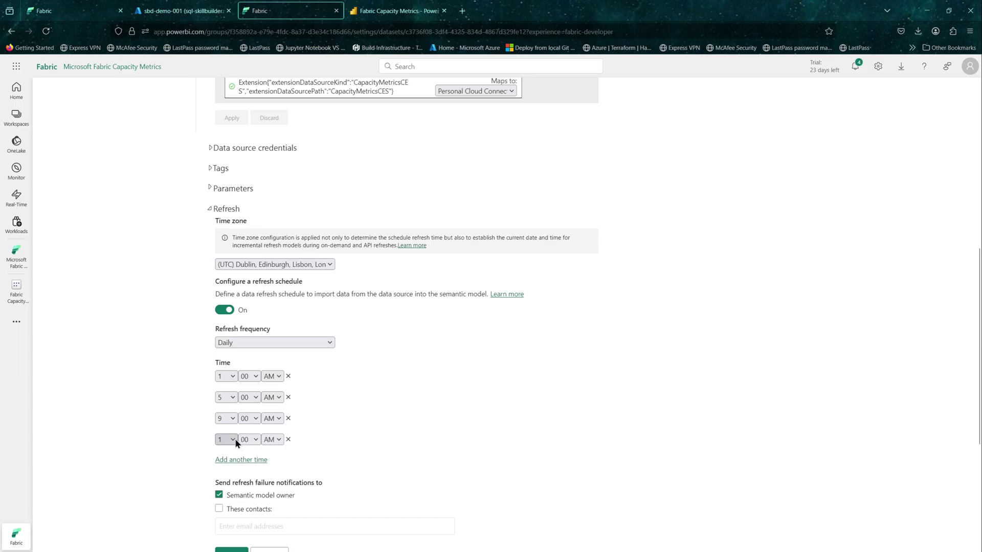
left_click(234, 440)
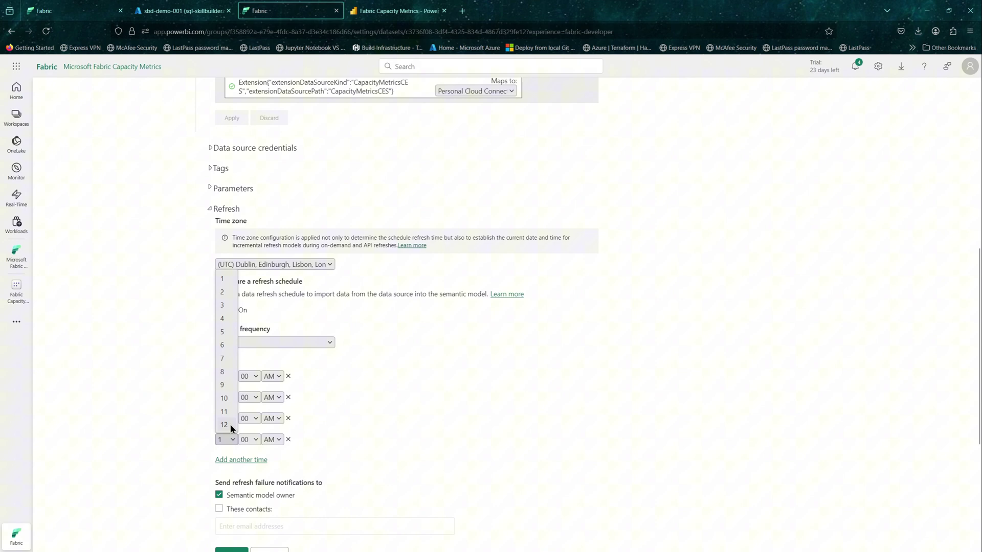
left_click(230, 426)
left_click(273, 439)
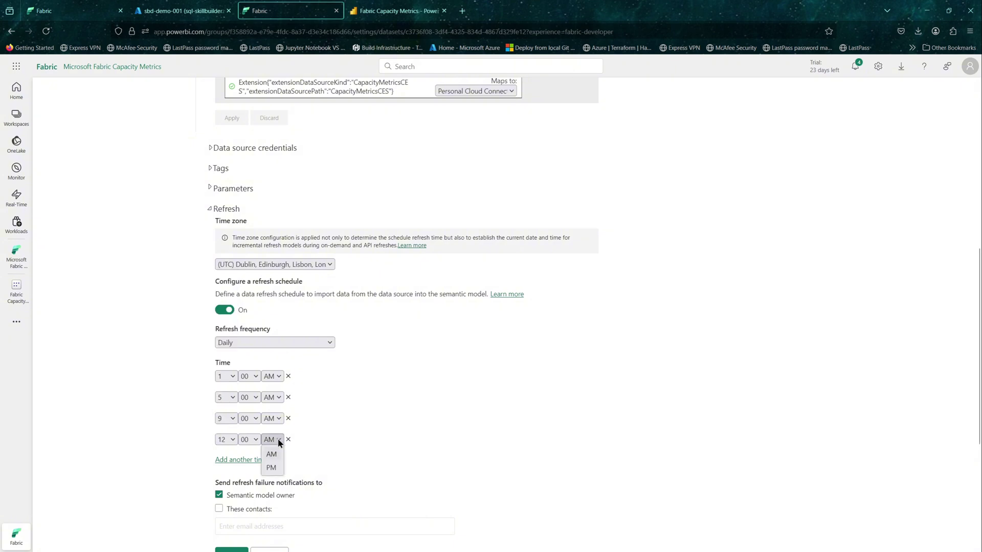
left_click(272, 467)
scroll(377, 477, "down", 1)
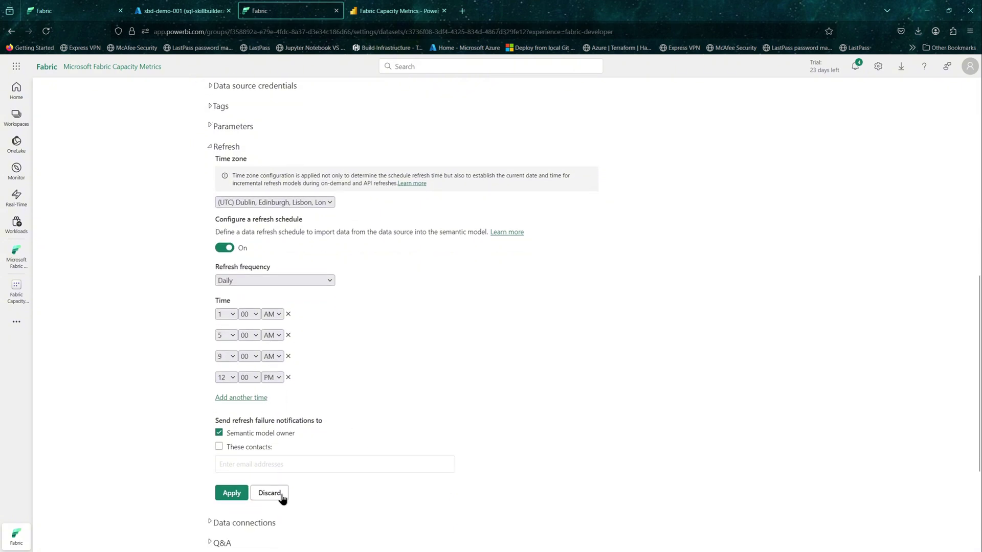
left_click(232, 493)
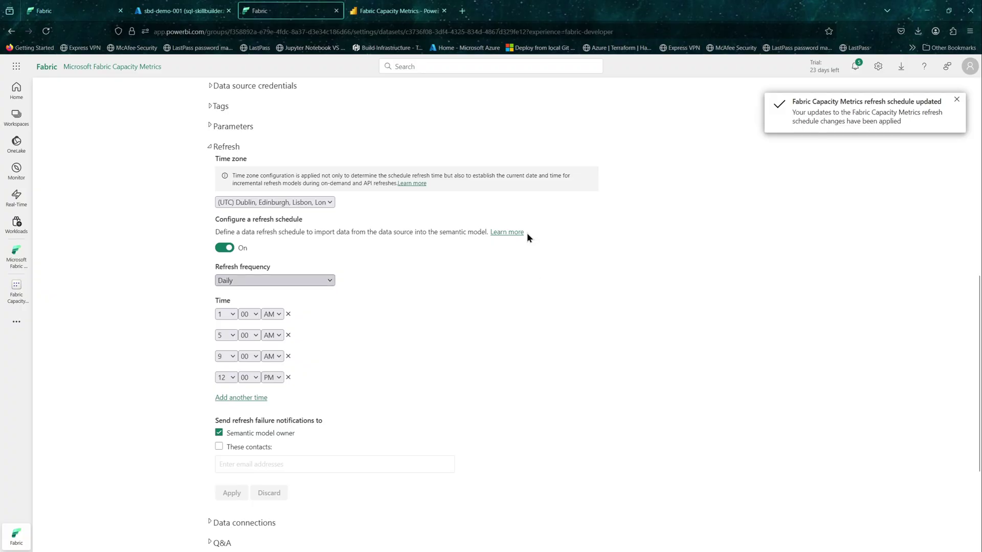
scroll(448, 337, "up", 7)
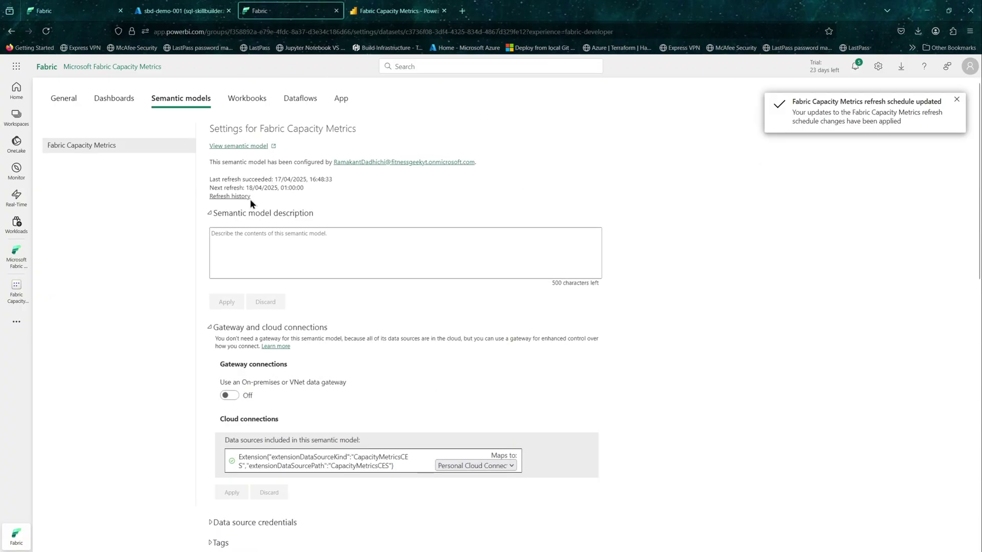
Open the Fabric Capacity Metrics report from the Microsoft Fabric Capacity Metrics workspace.
left_click(16, 258)
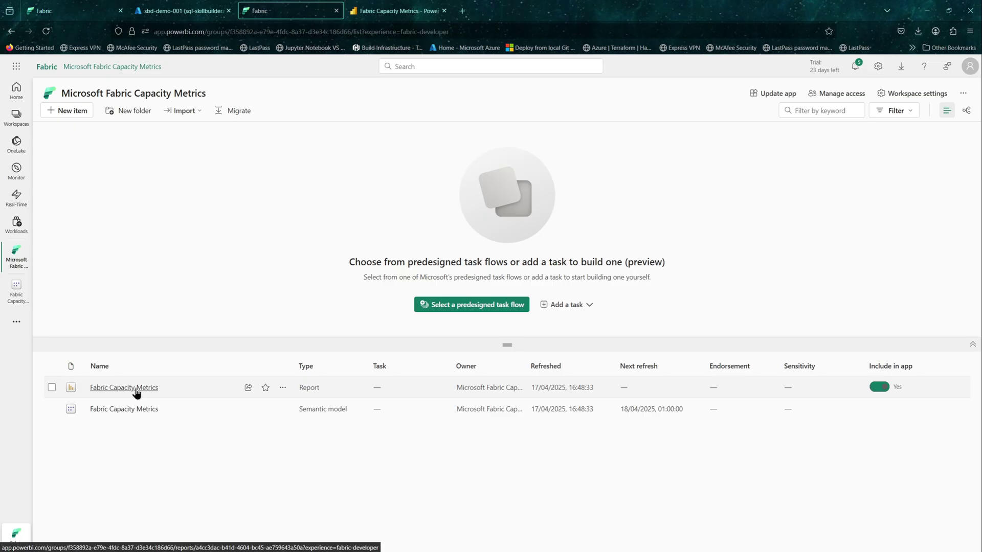
left_click(134, 388)
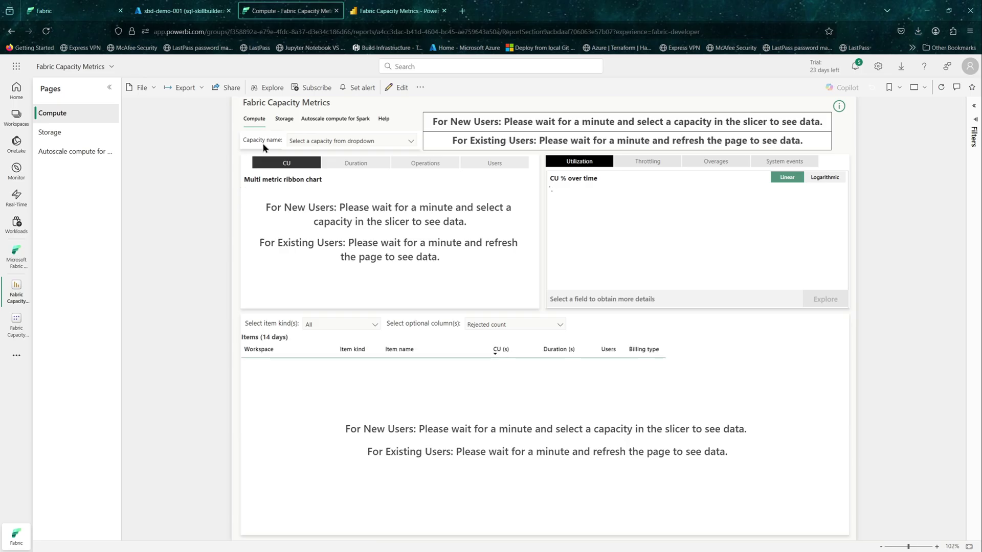
Select the Trial capacity in the Capacity name slicer and dismiss the data-processing error banner.
left_click(413, 141)
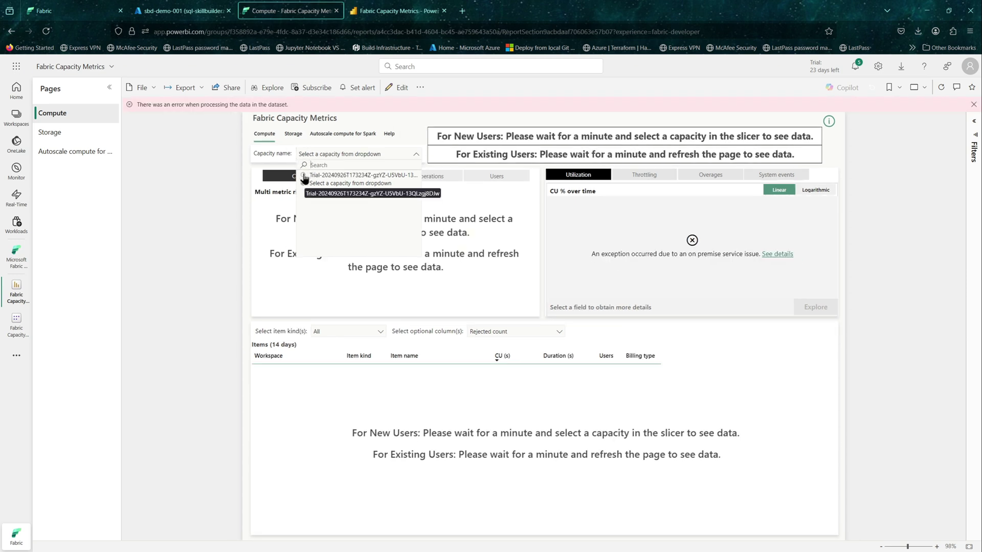
left_click(305, 177)
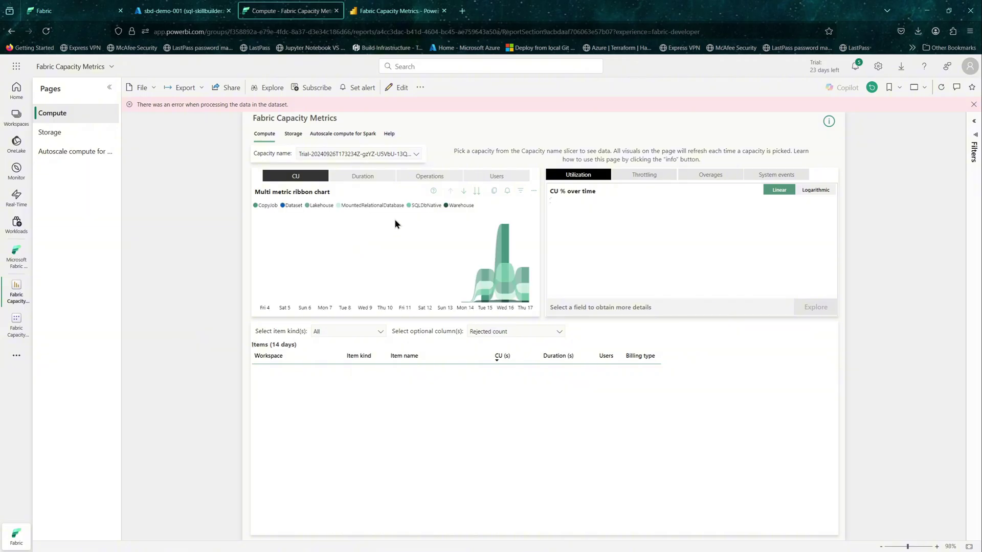
left_click(974, 105)
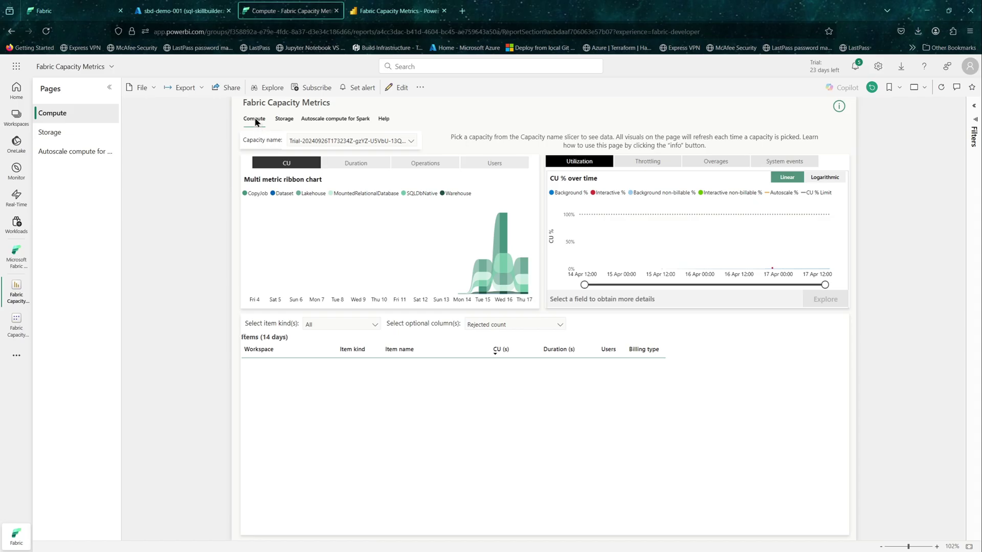
Review the Storage page, then view the Autoscale compute for Spark page.
left_click(285, 123)
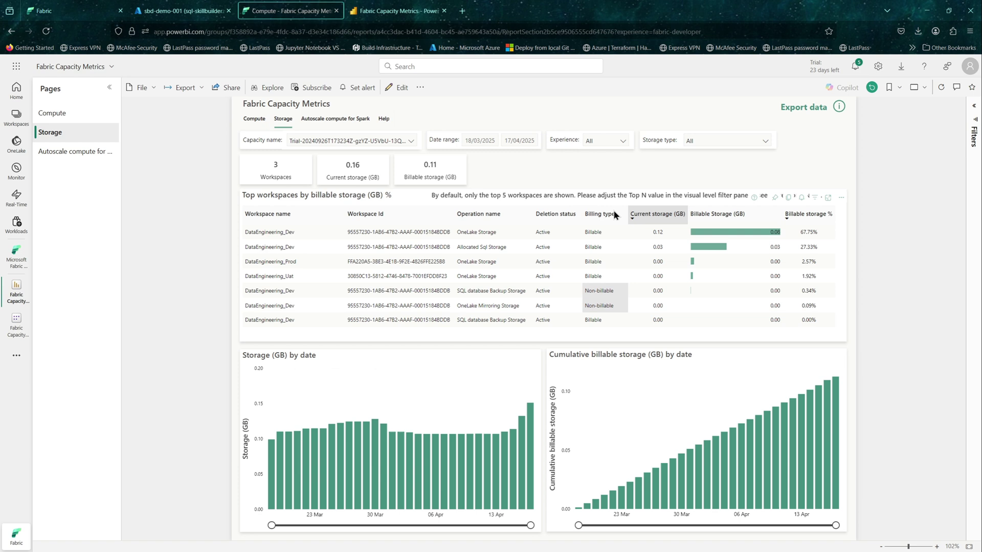
left_click(331, 126)
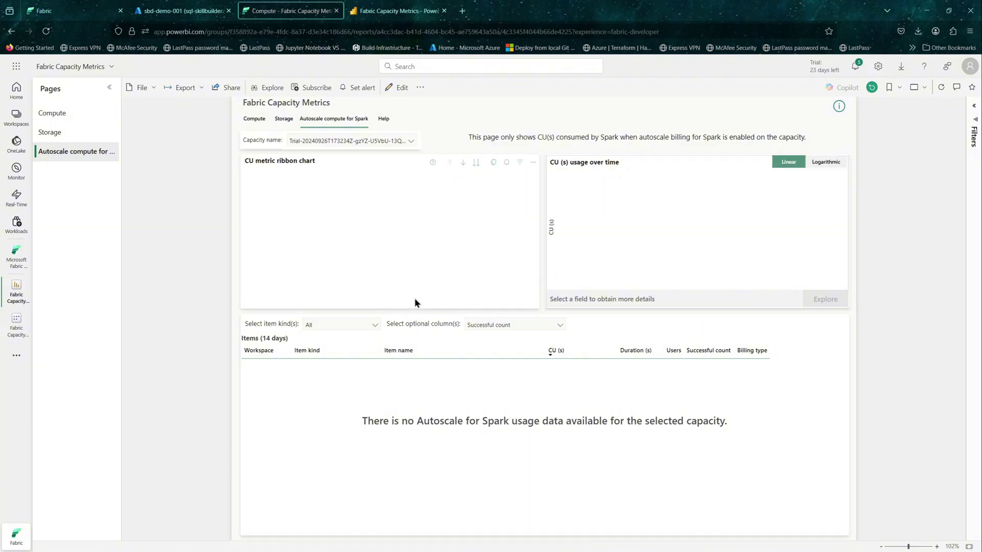
Return to the Compute page showing the Items (14 days) CU usage table.
left_click(257, 121)
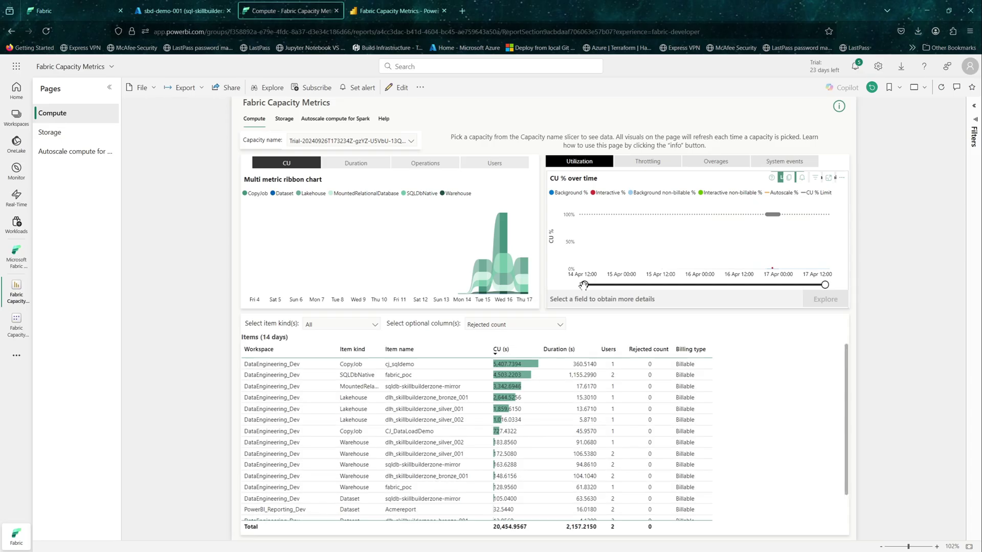
mouse_move(445, 442)
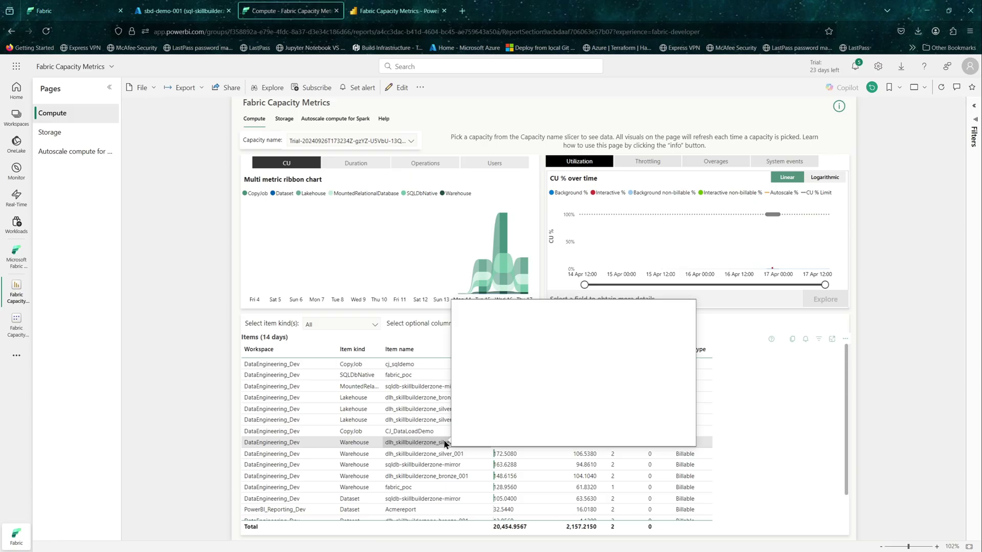
mouse_move(303, 366)
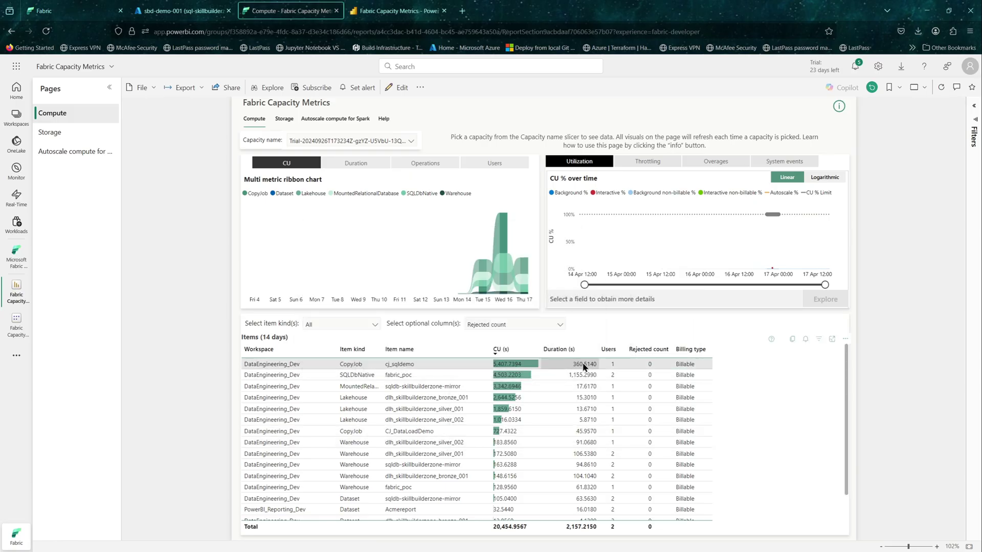
mouse_move(584, 366)
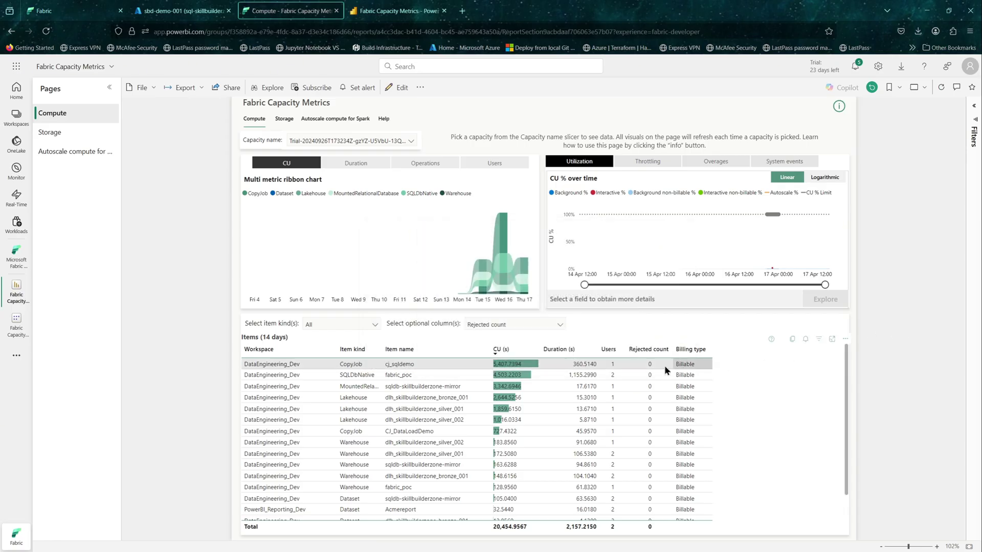
mouse_move(535, 366)
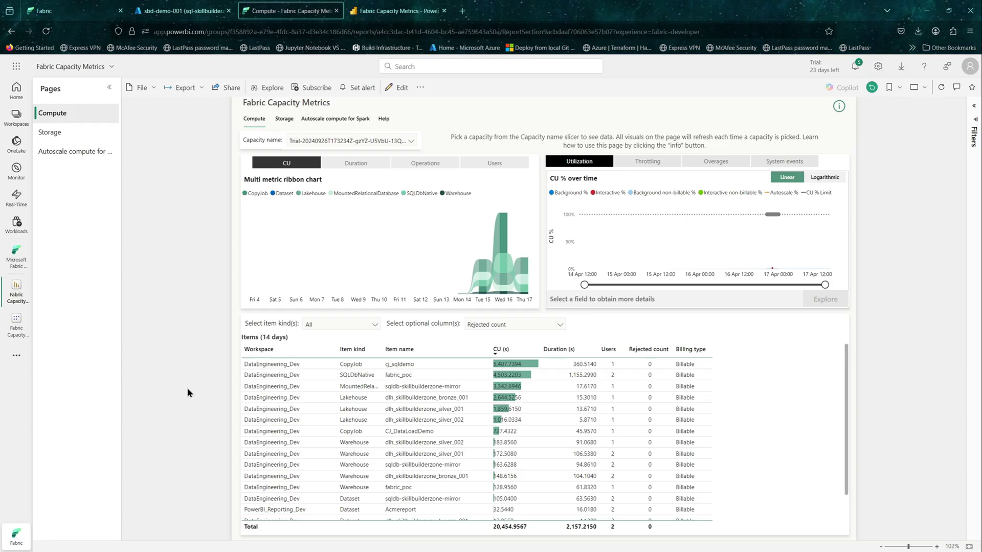
left_click(412, 142)
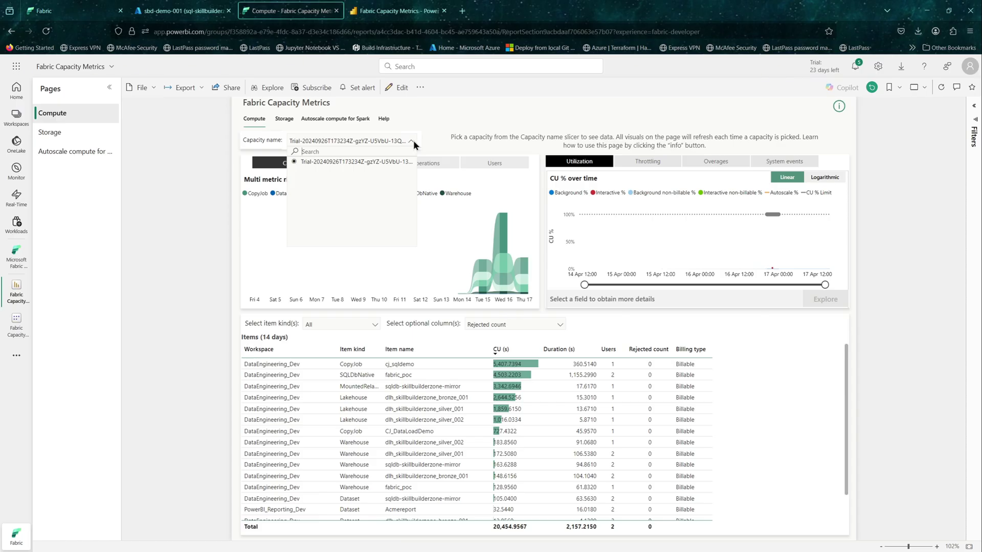
left_click(414, 140)
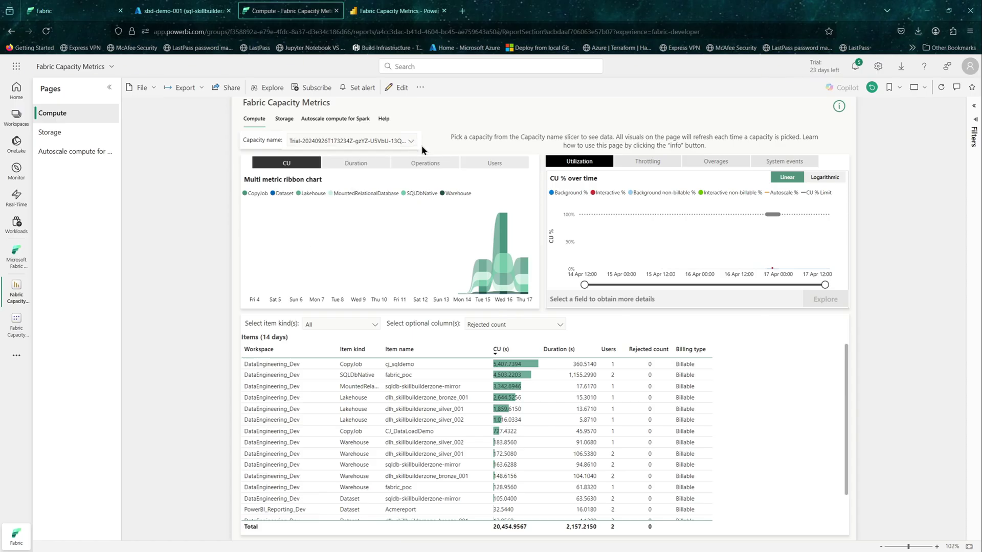